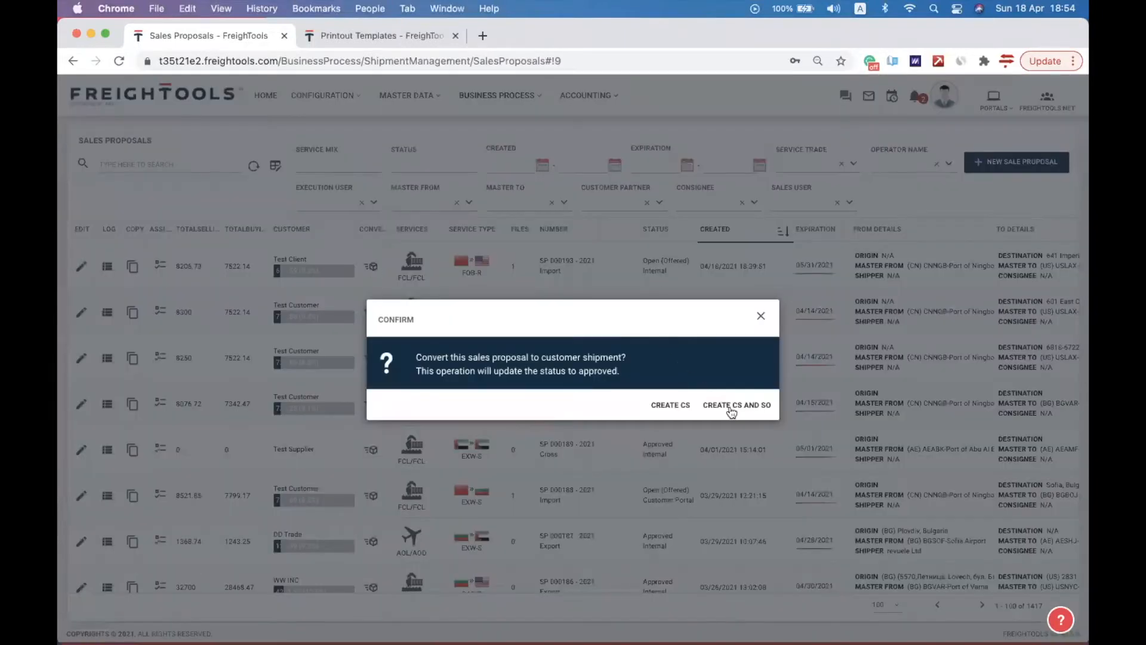
- Convert the sales proposal into a customer shipment and shipping order, and open the linked customer shipment
{"action": "left_click", "coordinate": [731, 408]}
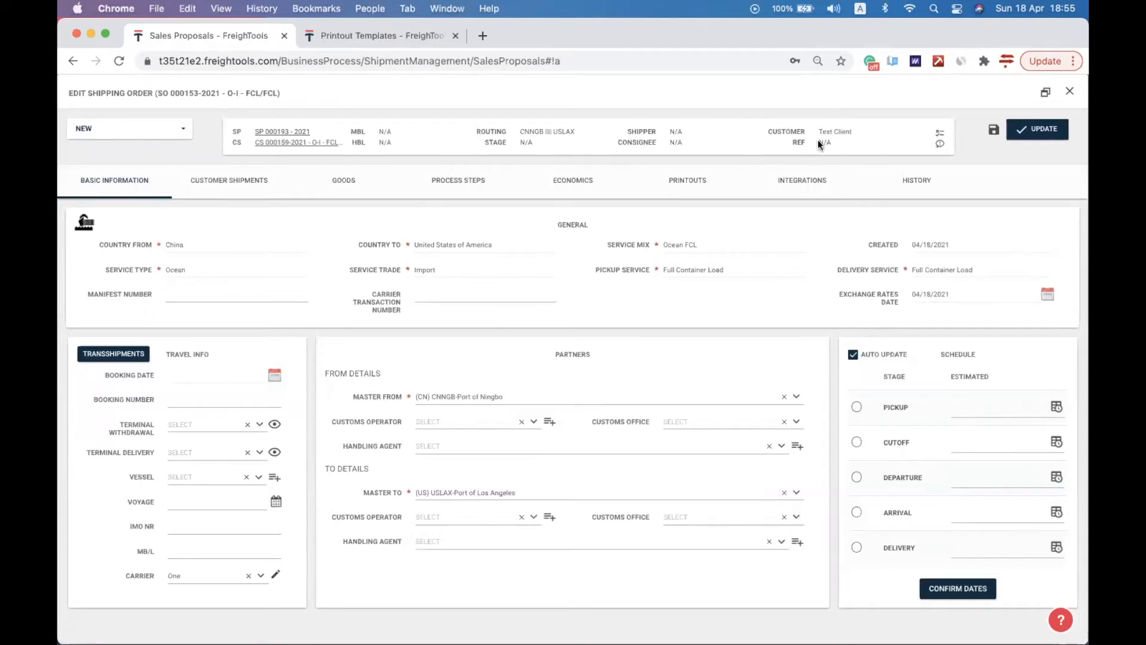
{"action": "left_click", "coordinate": [277, 143]}
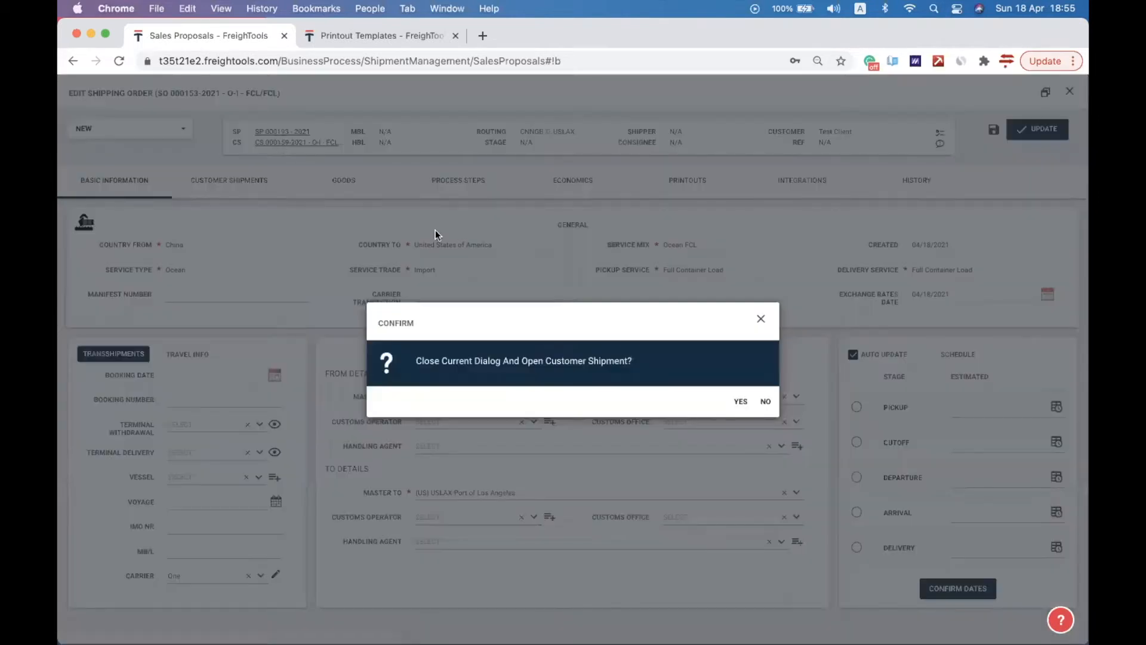
{"action": "left_click", "coordinate": [742, 400]}
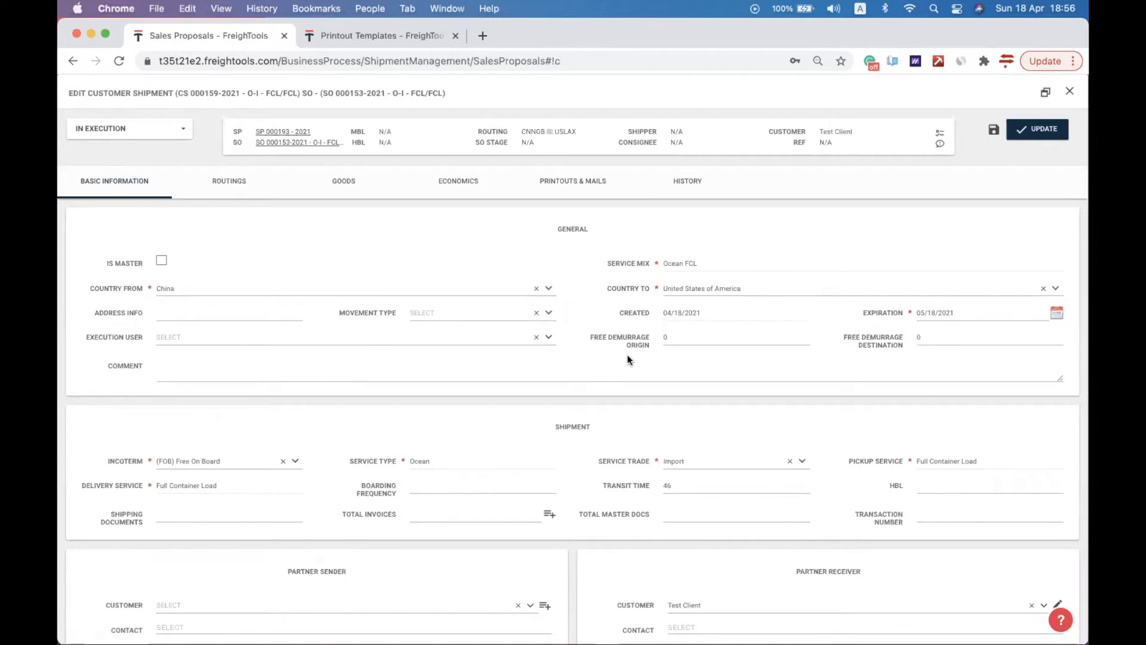
- Review the customer shipment's basic information, routings, goods and economics
{"action": "scroll", "coordinate": [627, 355], "scroll_direction": "down", "scroll_amount": 3}
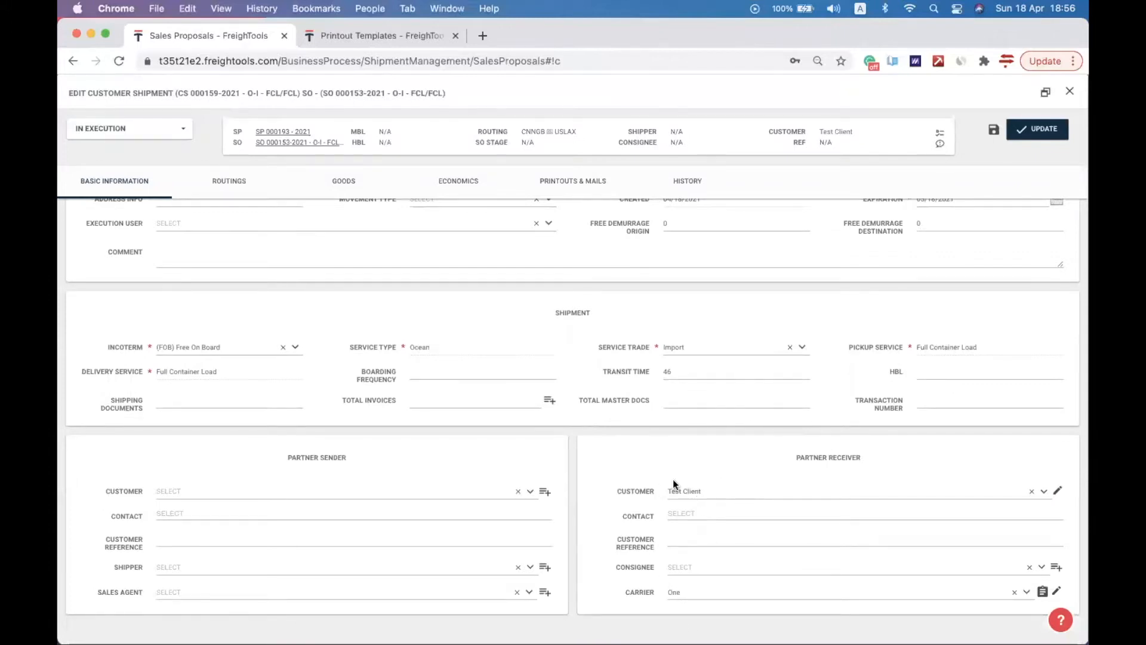
{"action": "scroll", "coordinate": [672, 478], "scroll_direction": "up", "scroll_amount": 3}
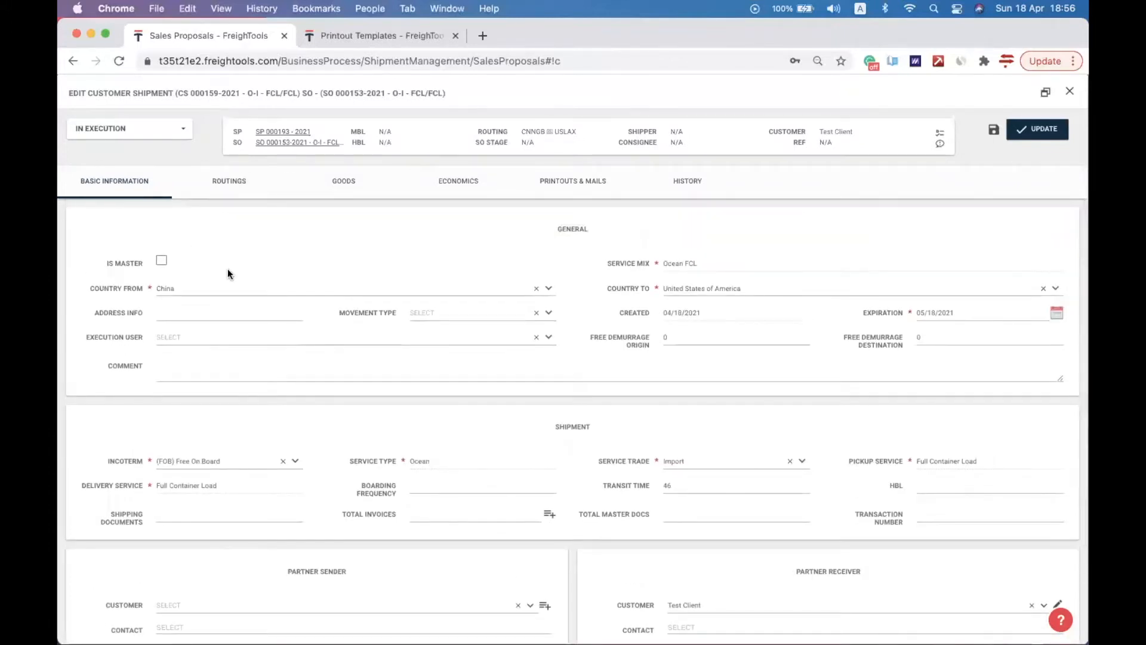
{"action": "left_click", "coordinate": [232, 178]}
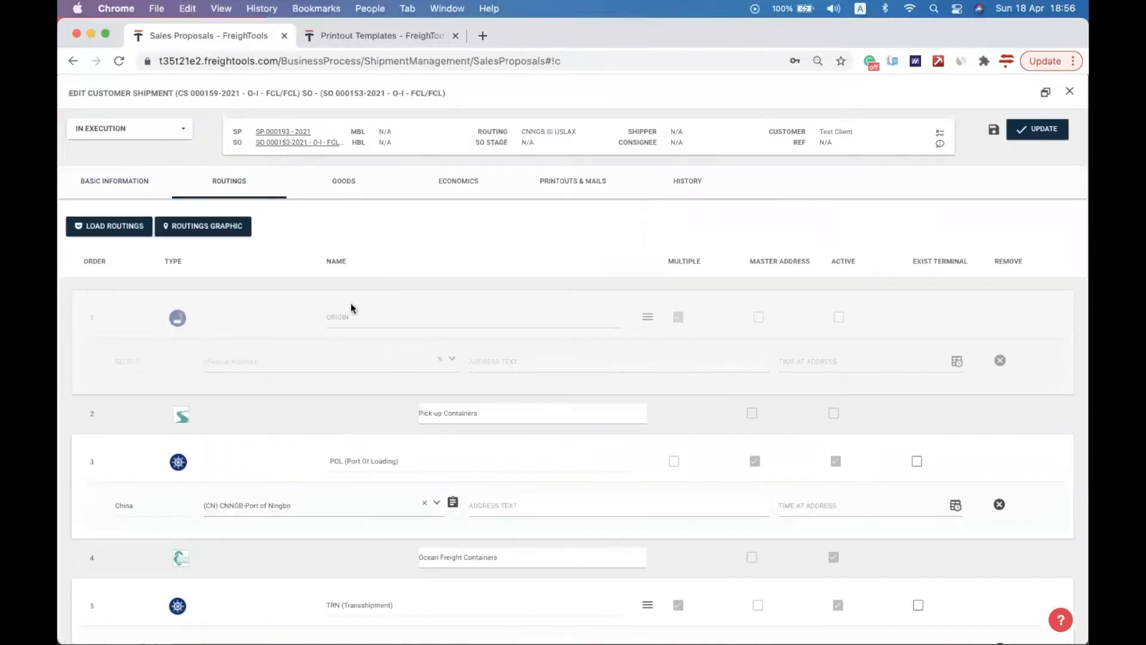
{"action": "left_click", "coordinate": [346, 178]}
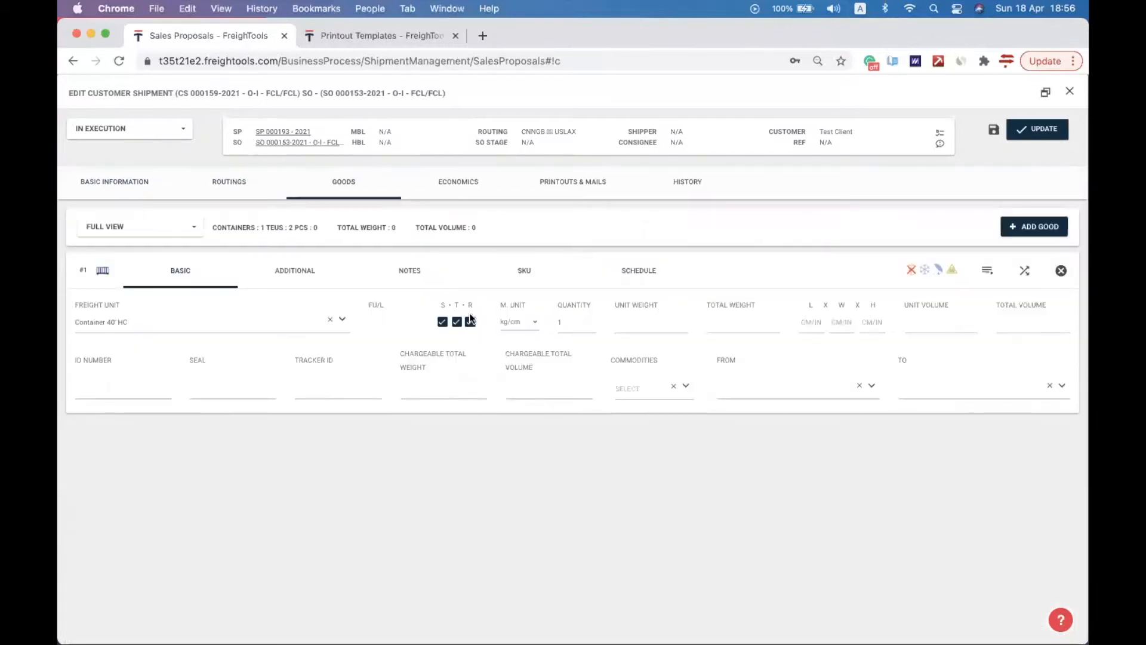
{"action": "left_click", "coordinate": [470, 190]}
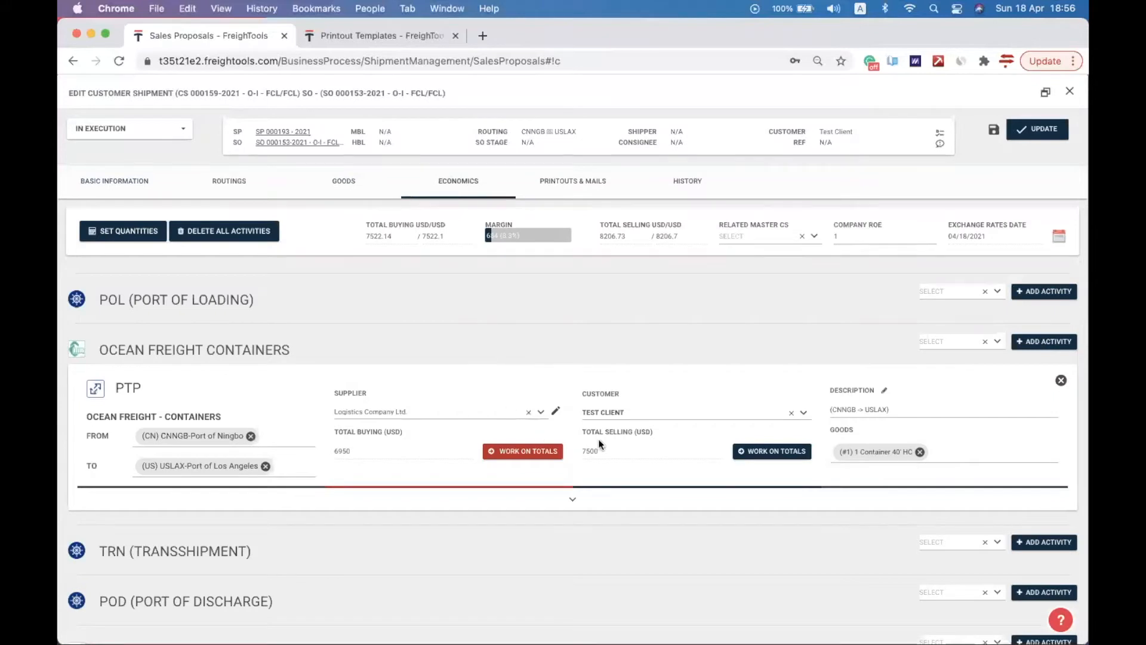
{"action": "scroll", "coordinate": [636, 424], "scroll_direction": "down", "scroll_amount": 3}
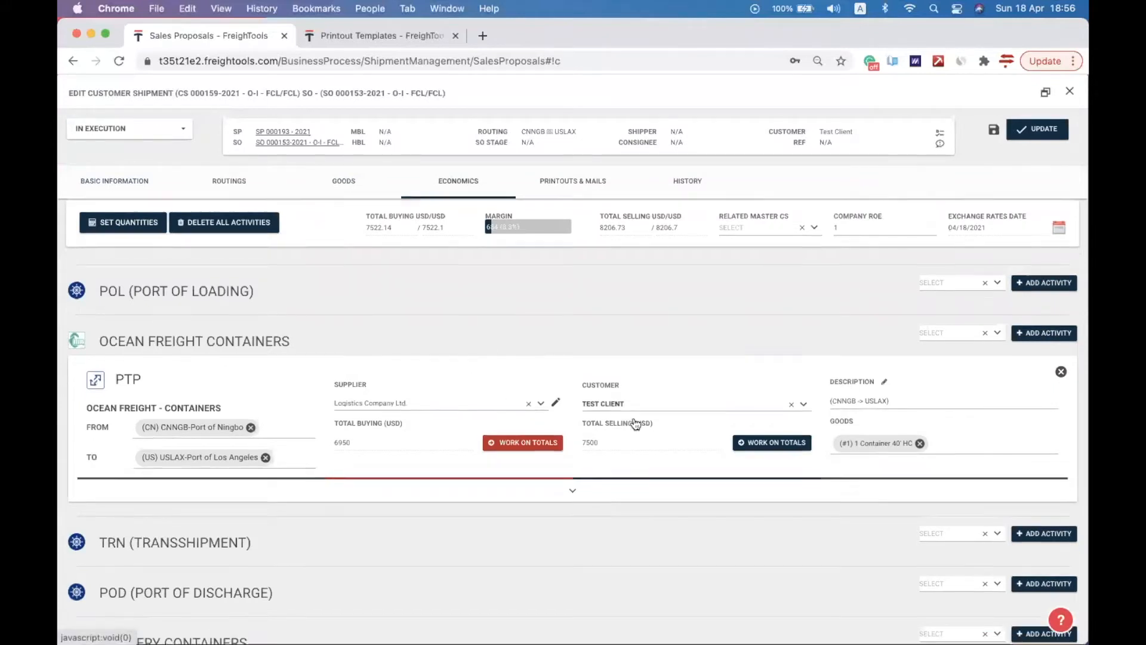
{"action": "scroll", "coordinate": [635, 424], "scroll_direction": "up", "scroll_amount": 2}
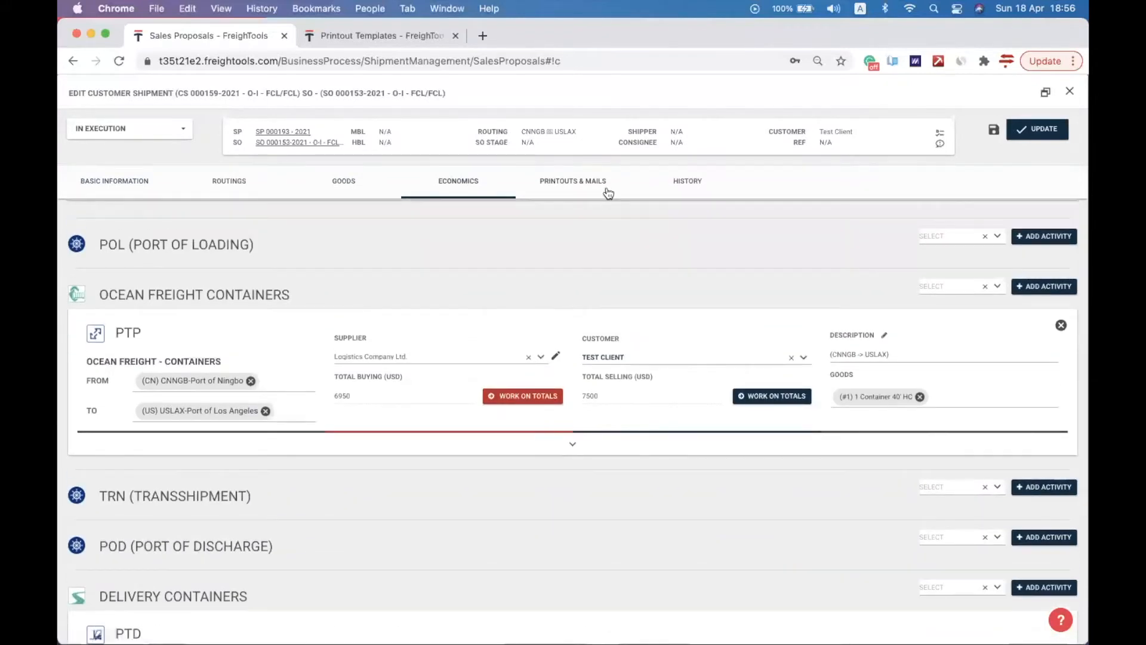
- Examine the ID number, seal and tracker ID fields of the container in the shipment's goods
{"action": "left_click", "coordinate": [343, 191]}
{"action": "left_click", "coordinate": [110, 384]}
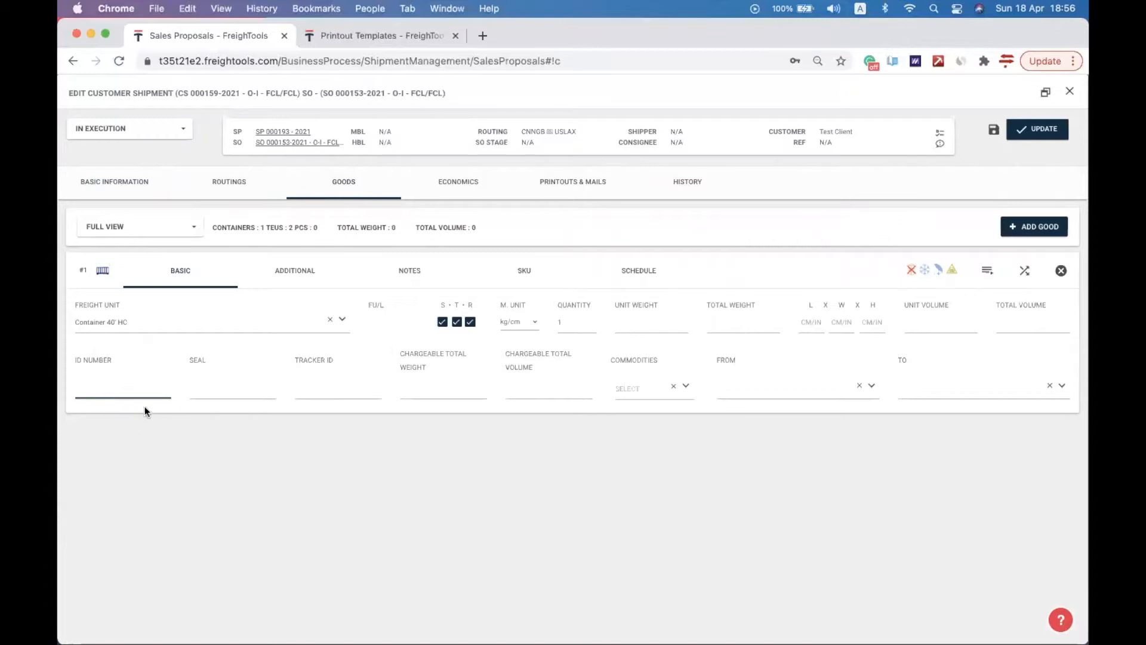
{"action": "left_click", "coordinate": [212, 396]}
{"action": "left_click", "coordinate": [298, 387]}
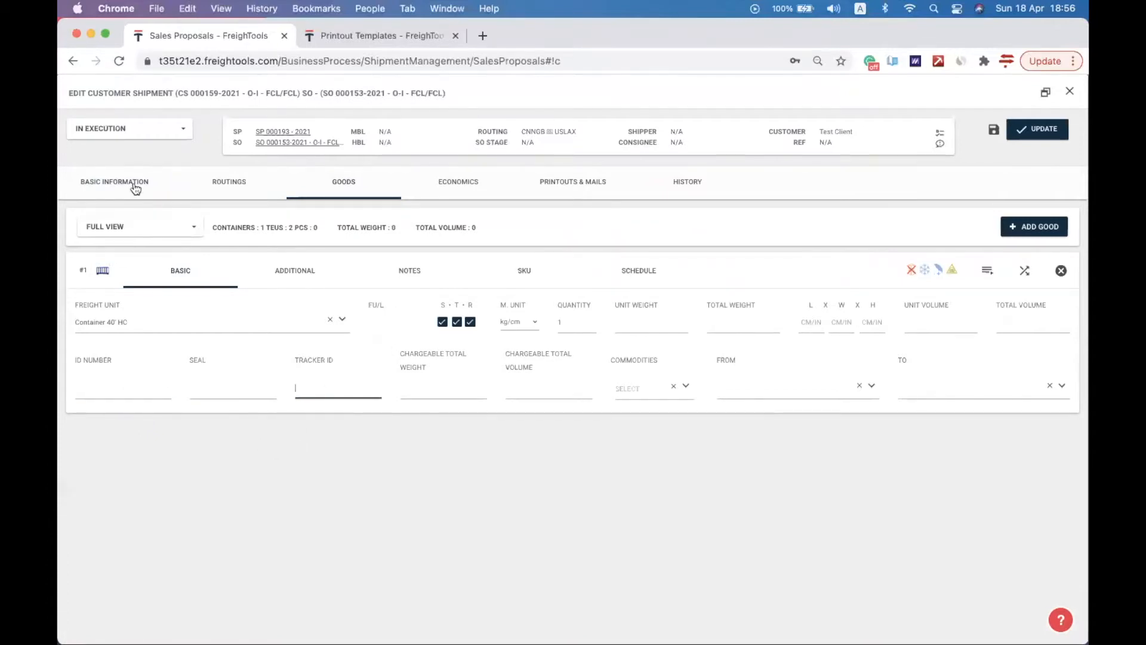
- Check the shipper choices in the basic information's partner sender section and open a new partner form for the shipper
{"action": "left_click", "coordinate": [135, 188]}
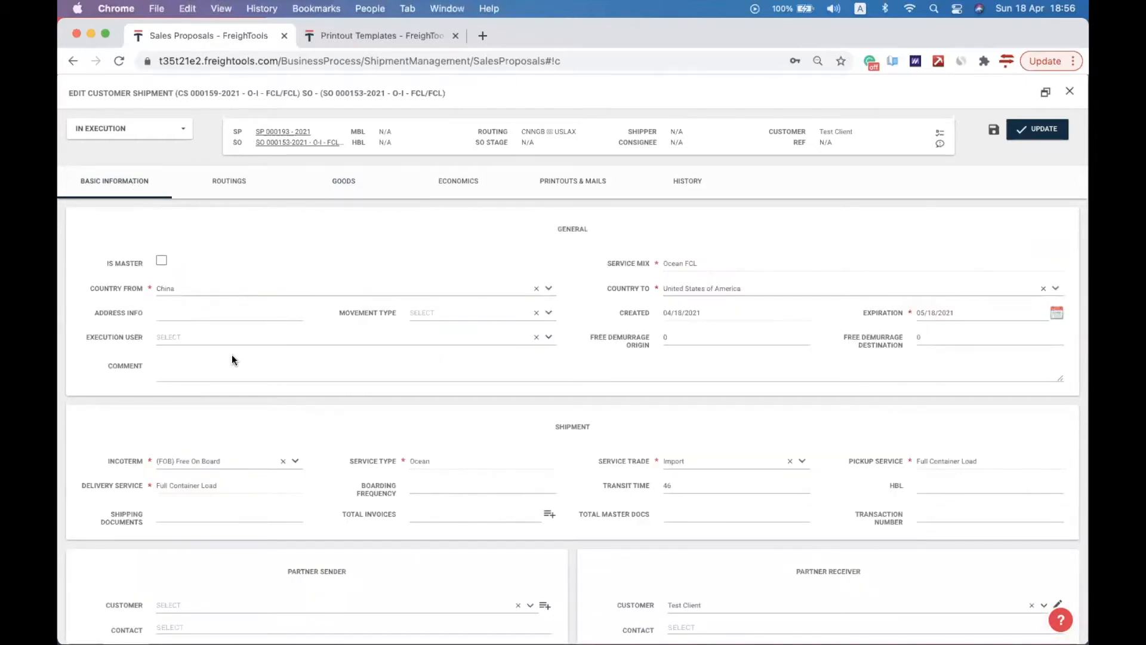
{"action": "scroll", "coordinate": [345, 403], "scroll_direction": "down", "scroll_amount": 3}
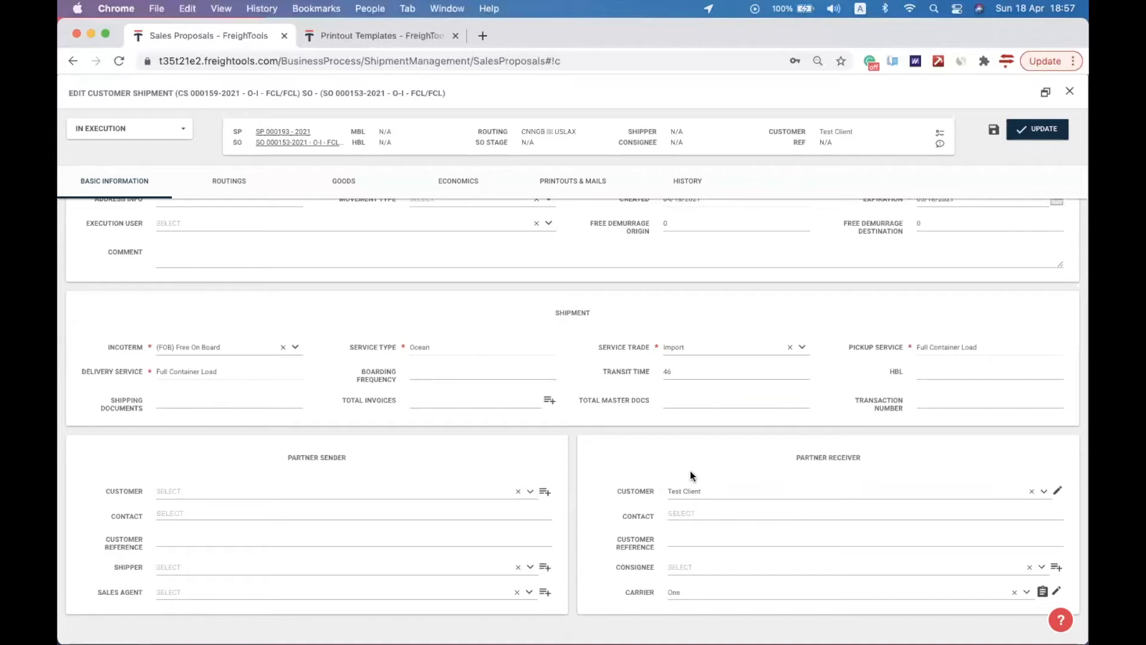
{"action": "left_click", "coordinate": [353, 571]}
{"action": "scroll", "coordinate": [353, 555], "scroll_direction": "down", "scroll_amount": 5}
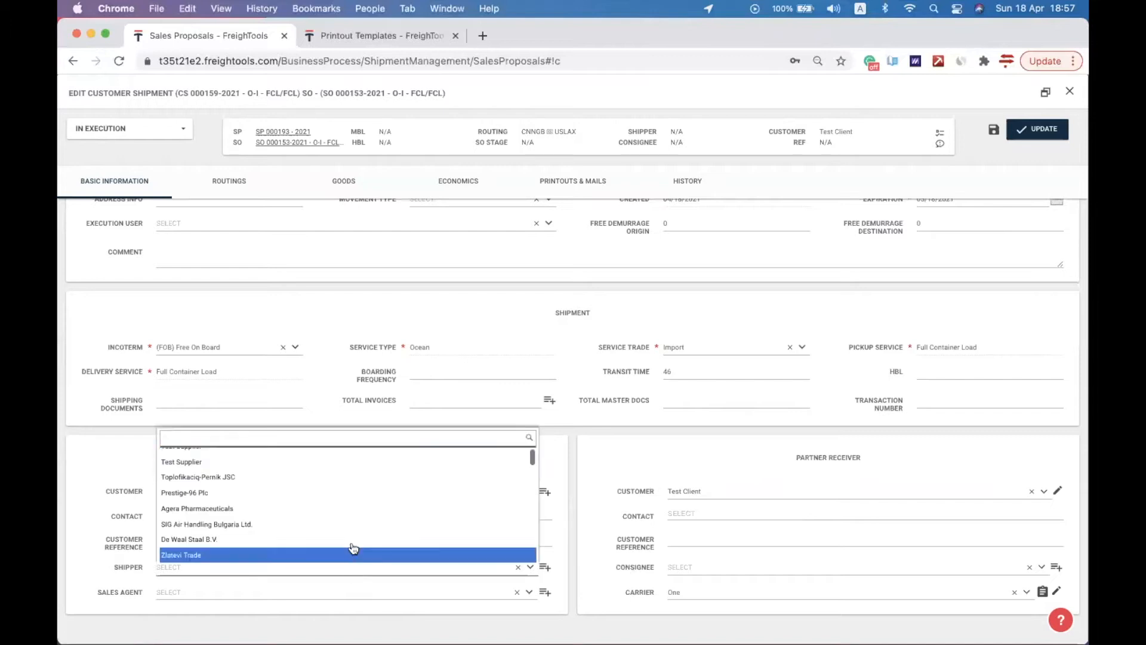
{"action": "left_click", "coordinate": [569, 532]}
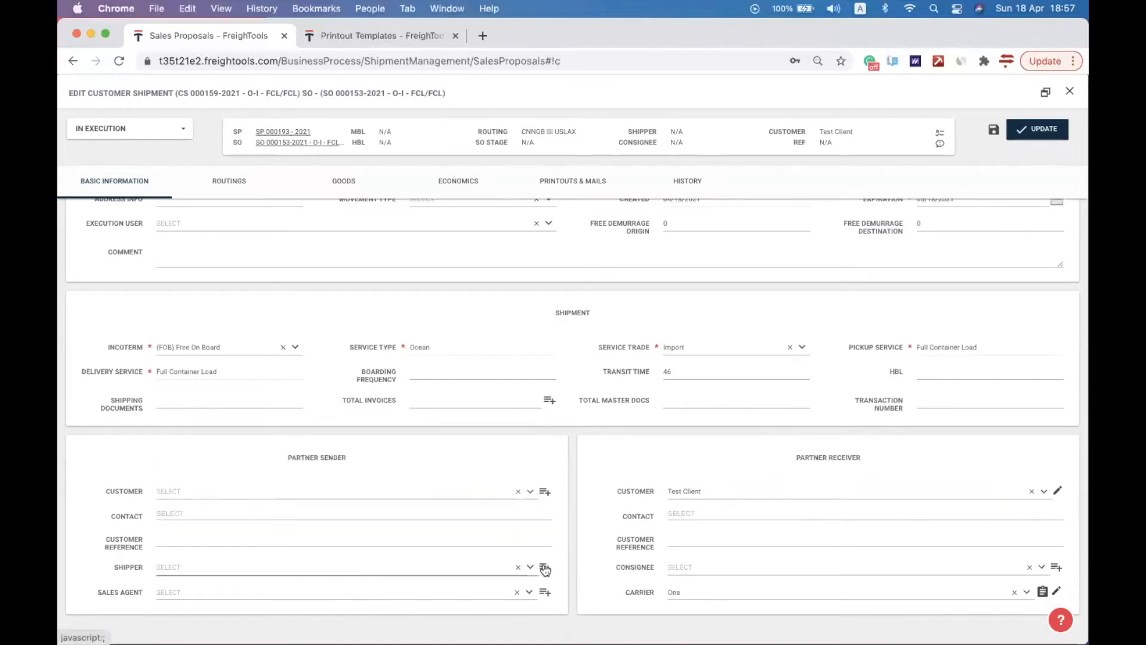
{"action": "left_click", "coordinate": [545, 567]}
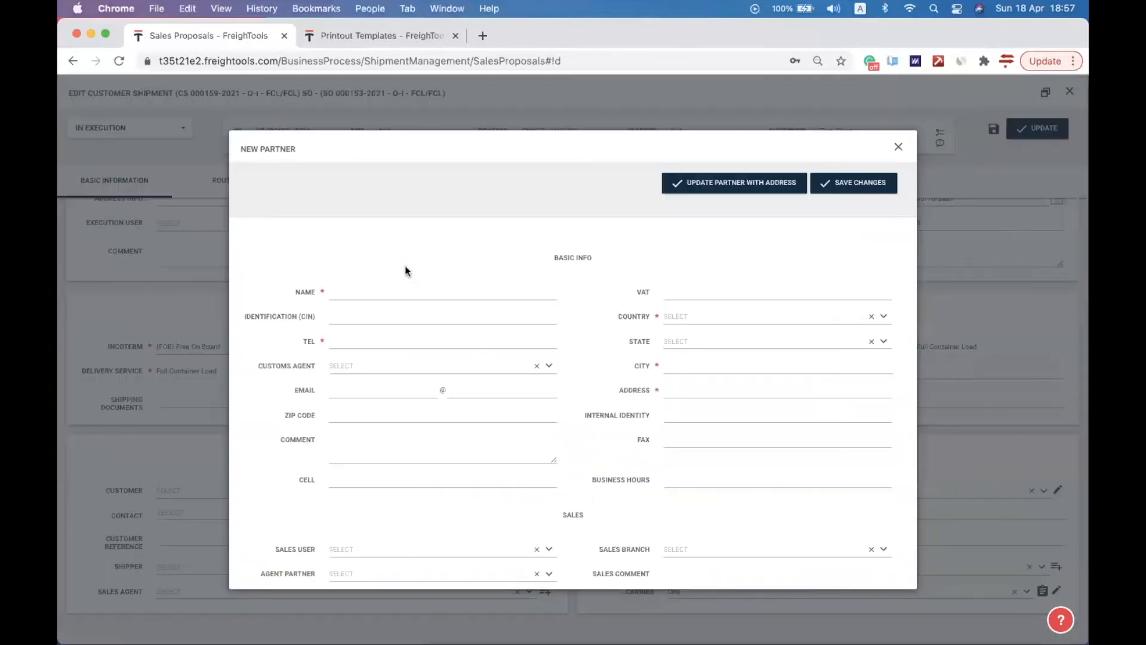
- Enter "Test Shipper" as the new partner's name and reuse the same text for its telephone field
{"action": "left_click", "coordinate": [378, 291]}
{"action": "type", "text": "Test Shipper"}
{"action": "double_click", "coordinate": [363, 290]}
{"action": "key", "text": "super+a"}
{"action": "key", "text": "super+c"}
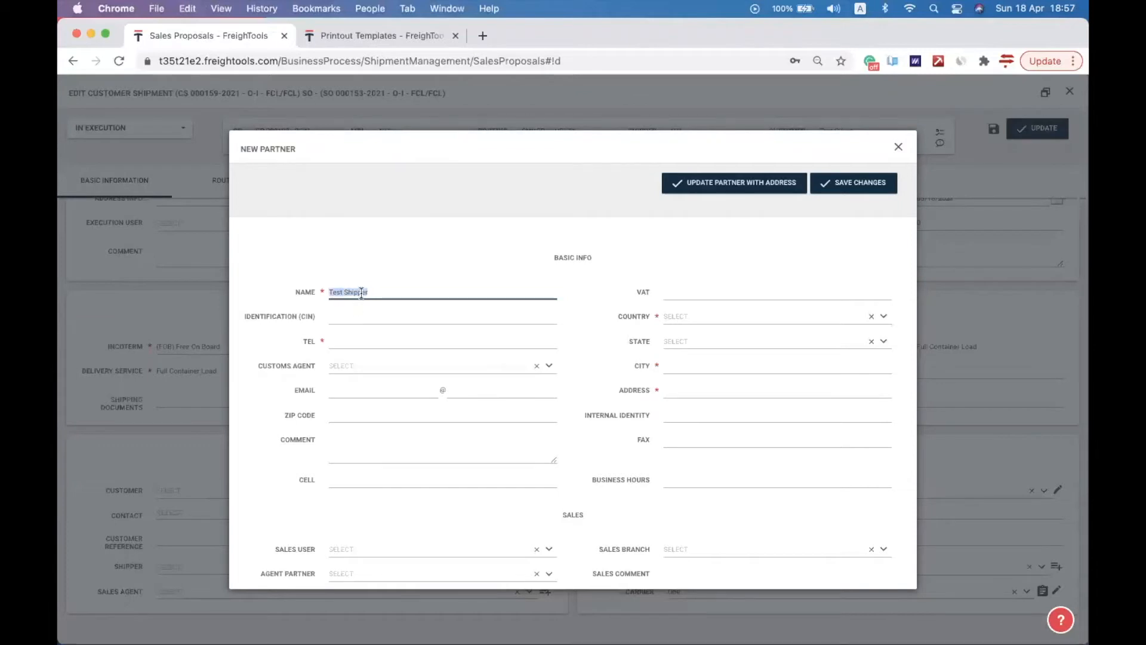
{"action": "left_click", "coordinate": [350, 339]}
{"action": "key", "text": "super+v"}
- Set the partner's country to China, fill its city and address with "Test Shipper", and save the partner
{"action": "left_click", "coordinate": [672, 315]}
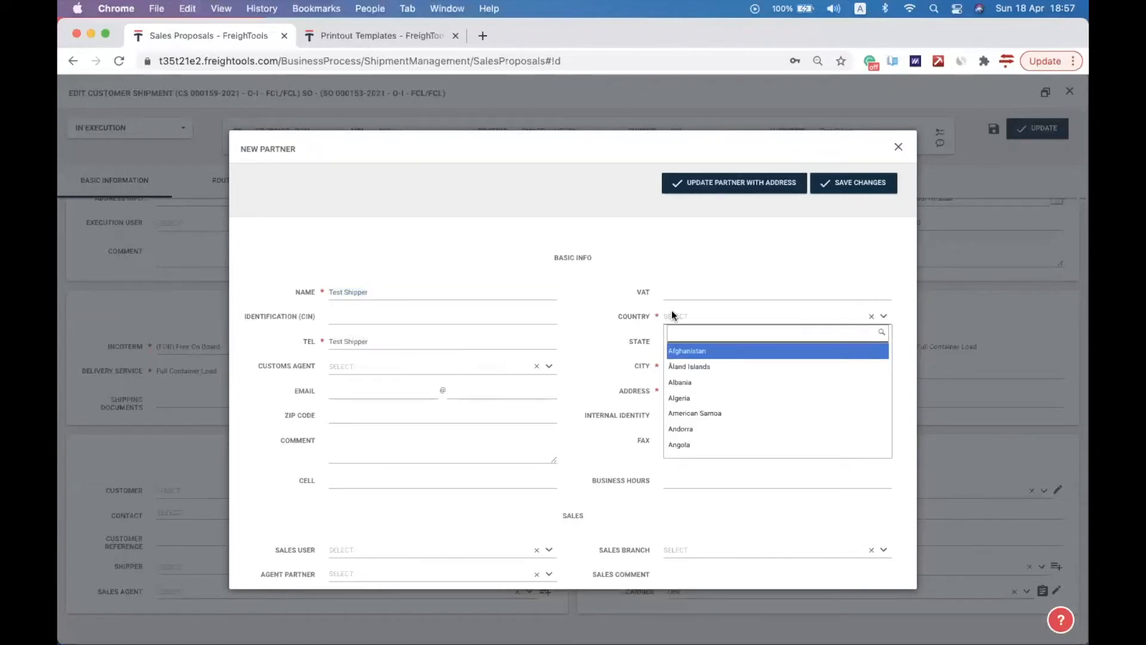
{"action": "type", "text": "china"}
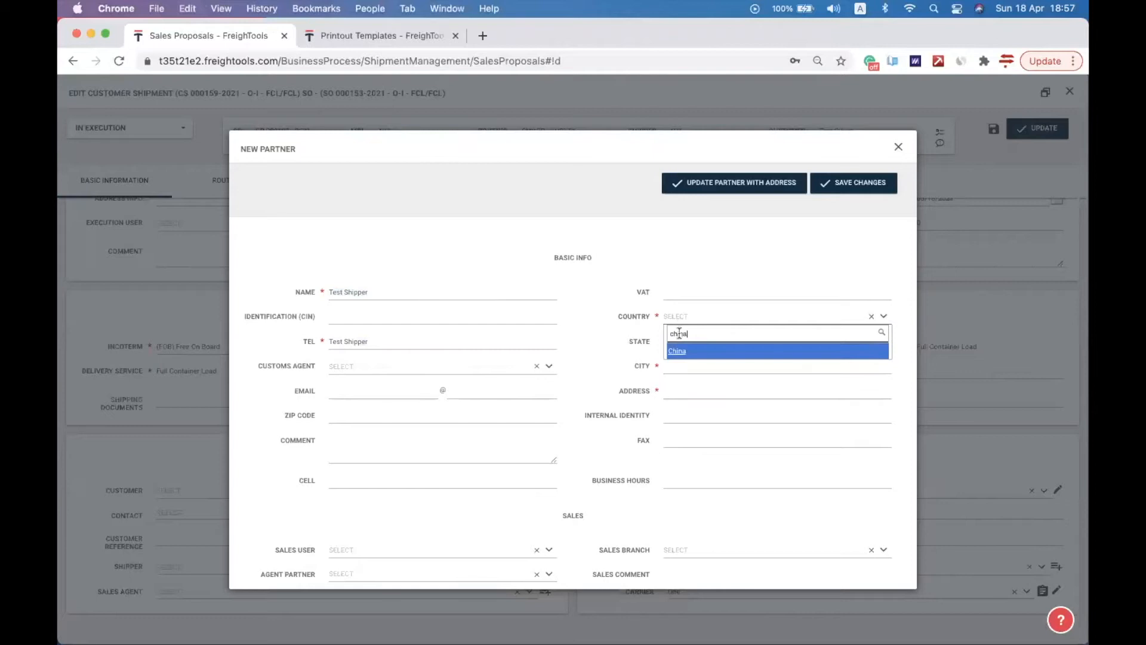
{"action": "left_click", "coordinate": [680, 352]}
{"action": "left_click", "coordinate": [675, 366]}
{"action": "key", "text": "super+v"}
{"action": "left_click", "coordinate": [671, 390]}
{"action": "key", "text": "super+v"}
{"action": "scroll", "coordinate": [669, 486], "scroll_direction": "down", "scroll_amount": 1}
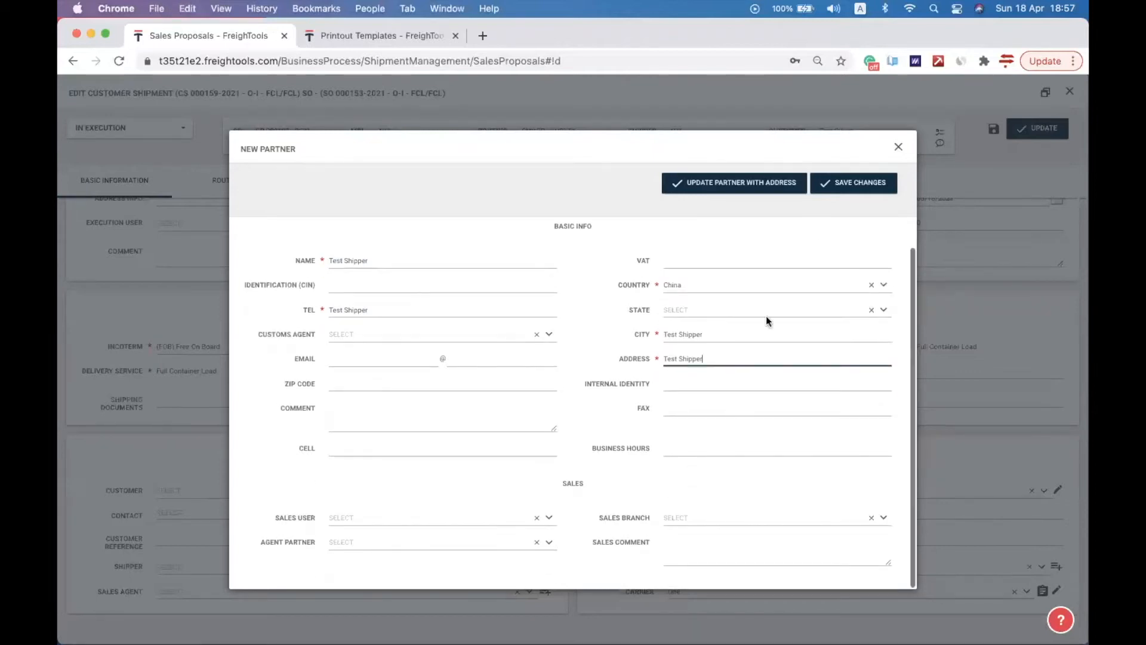
{"action": "left_click", "coordinate": [843, 190]}
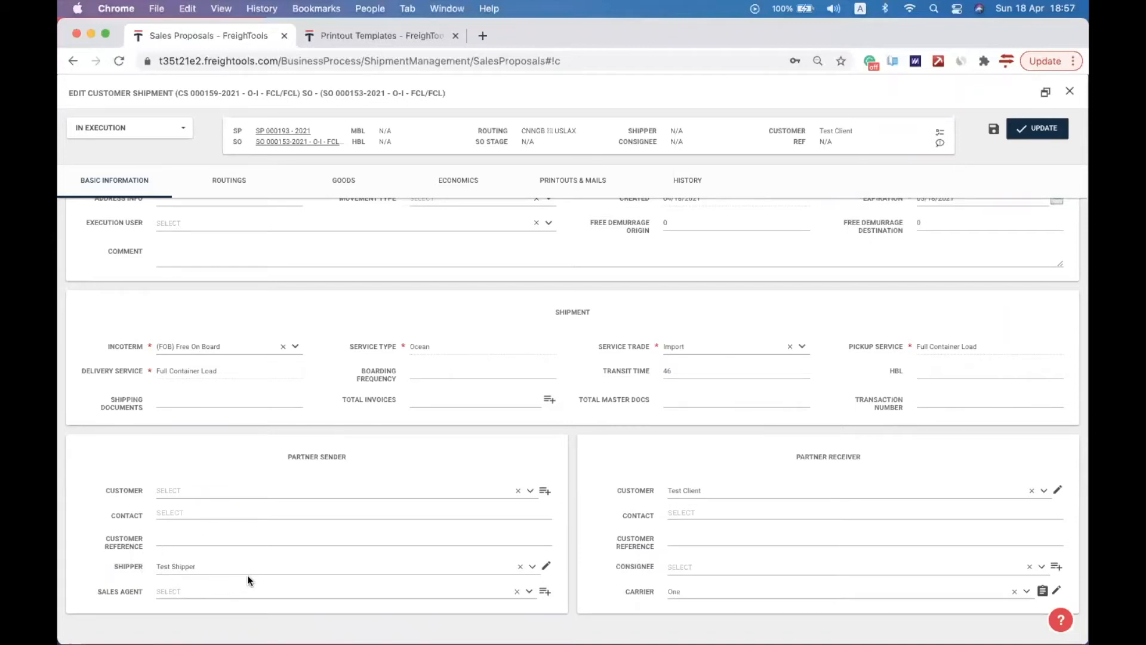
- Try searching the partner receiver's consignee list for "consig" and clear the search
{"action": "left_click", "coordinate": [723, 572]}
{"action": "type", "text": "co"}
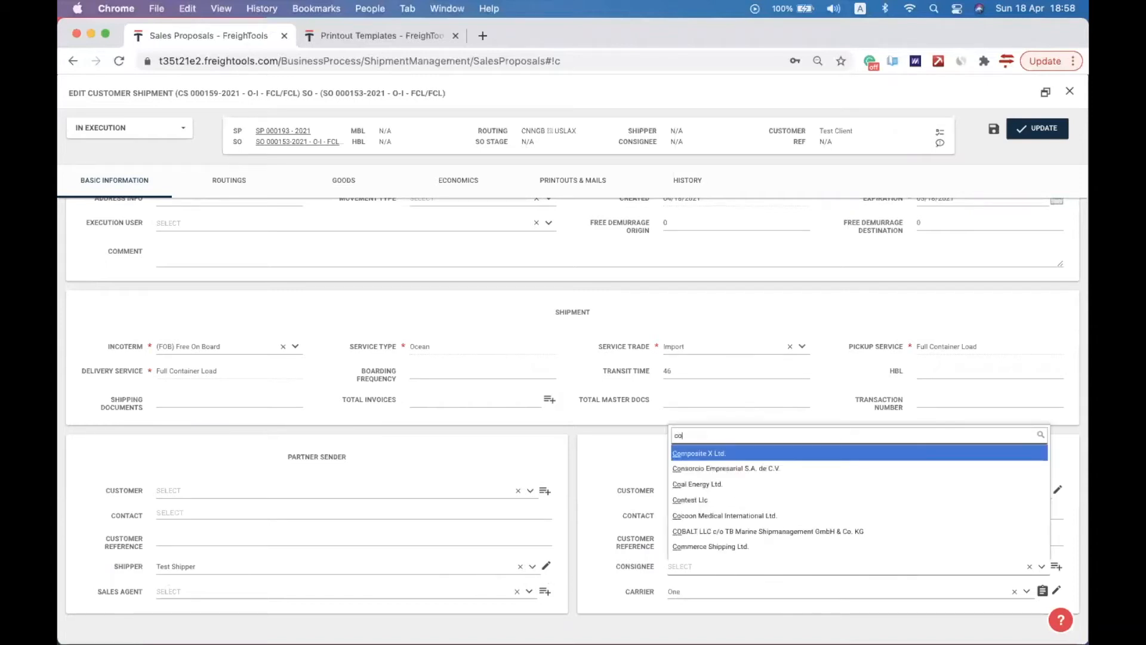
{"action": "type", "text": "nsign"}
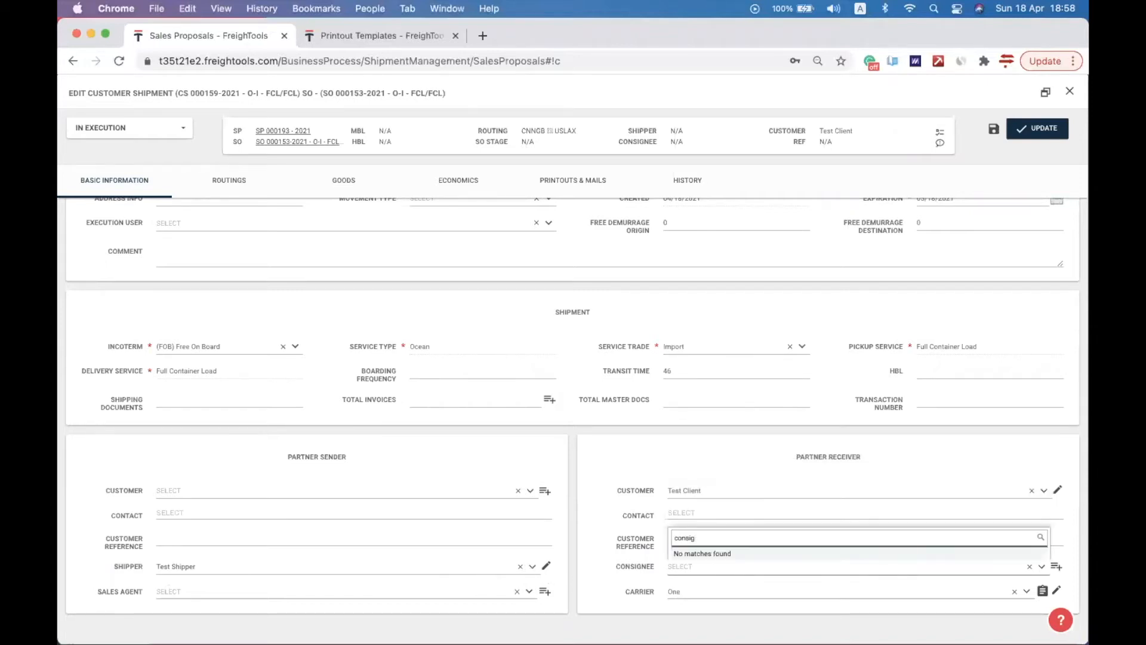
{"action": "key", "text": "BackSpace"}
{"action": "key", "text": "BackSpace"}
{"action": "key", "text": "BackSpace"}
{"action": "key", "text": "BackSpace"}
{"action": "key", "text": "BackSpace"}
{"action": "key", "text": "BackSpace"}
{"action": "left_click", "coordinate": [590, 549]}
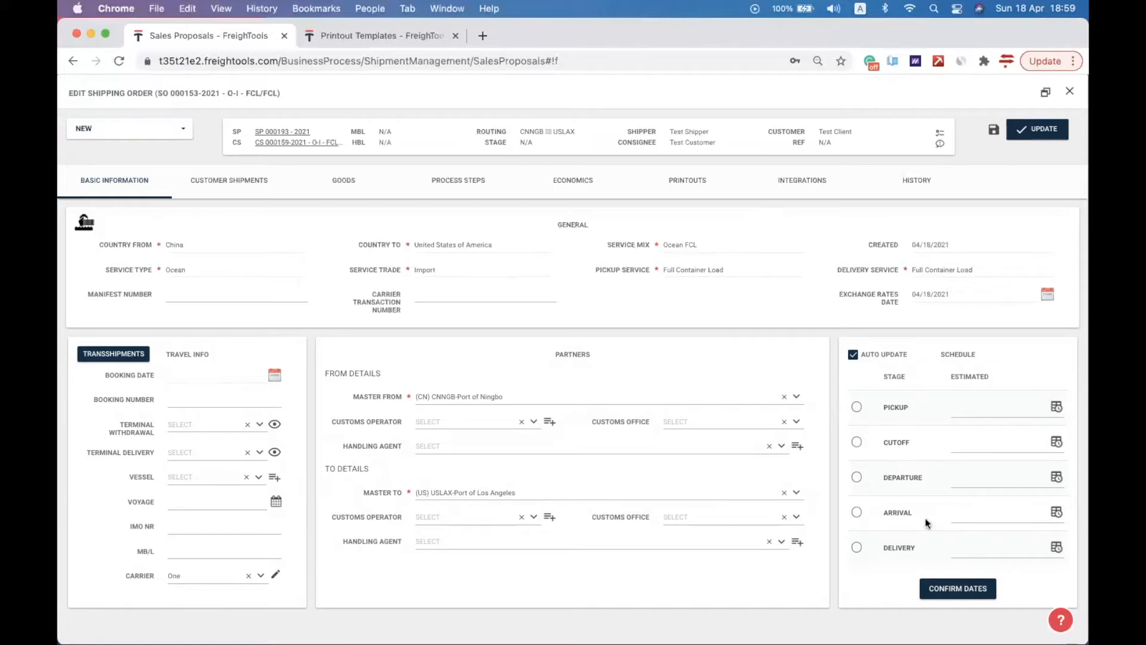
- Examine the shipping order's schedule stages and its handling agent and customs operator choices for origin and destination
{"action": "left_click_drag", "start_coordinate": [949, 376], "coordinate": [998, 373]}
{"action": "left_click", "coordinate": [991, 366]}
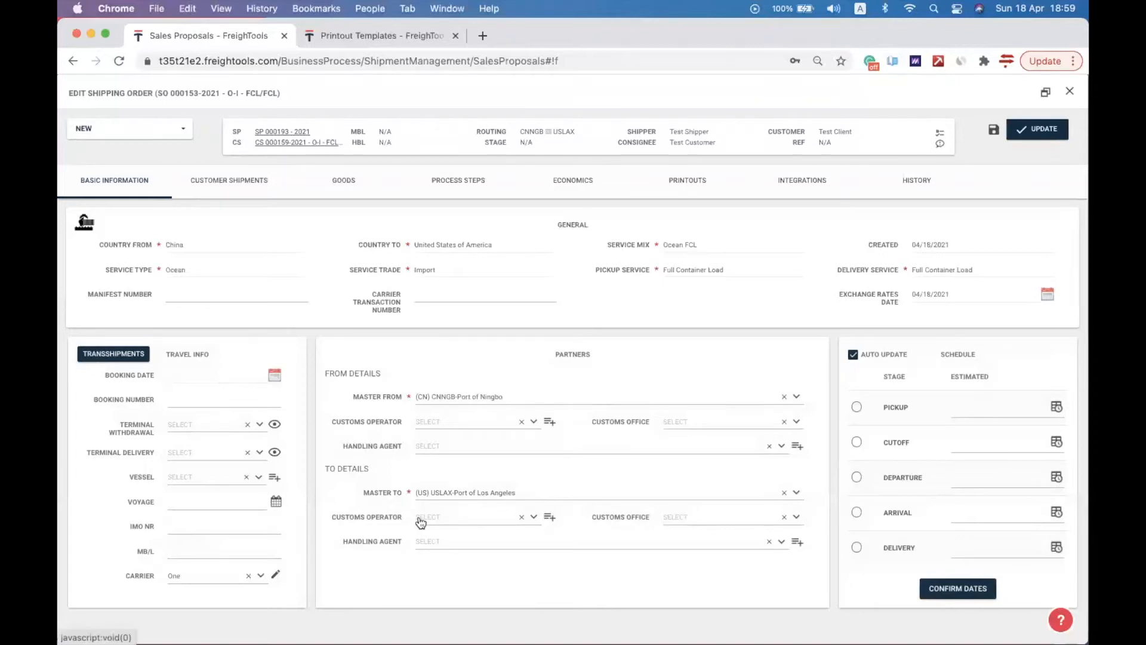
{"action": "left_click", "coordinate": [461, 453]}
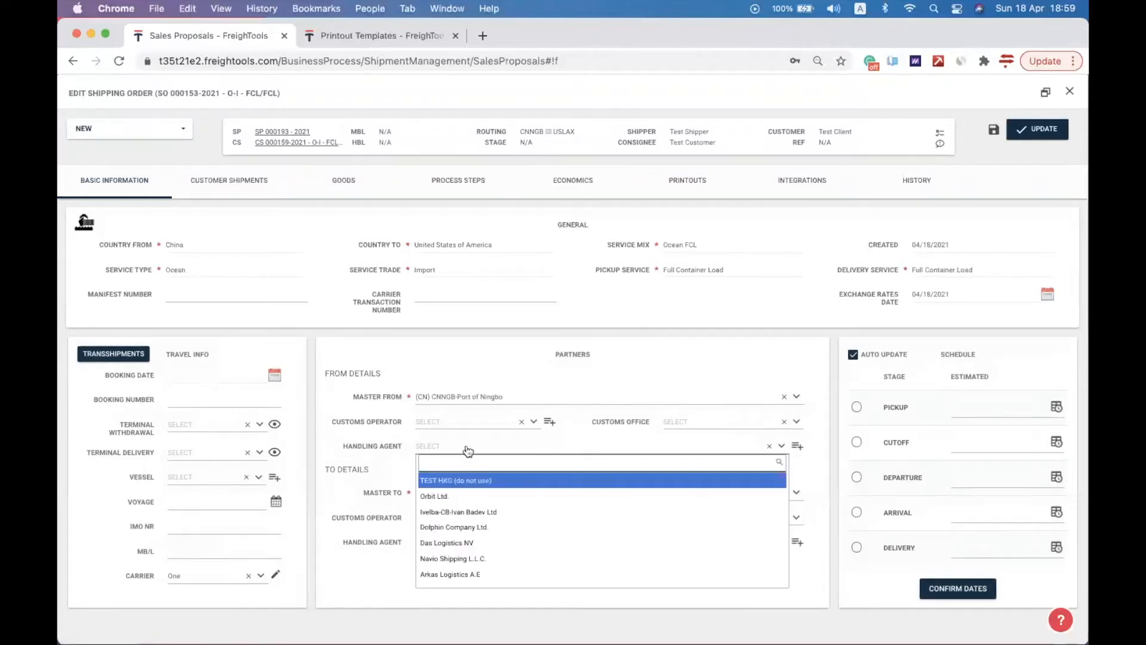
{"action": "left_click", "coordinate": [460, 451]}
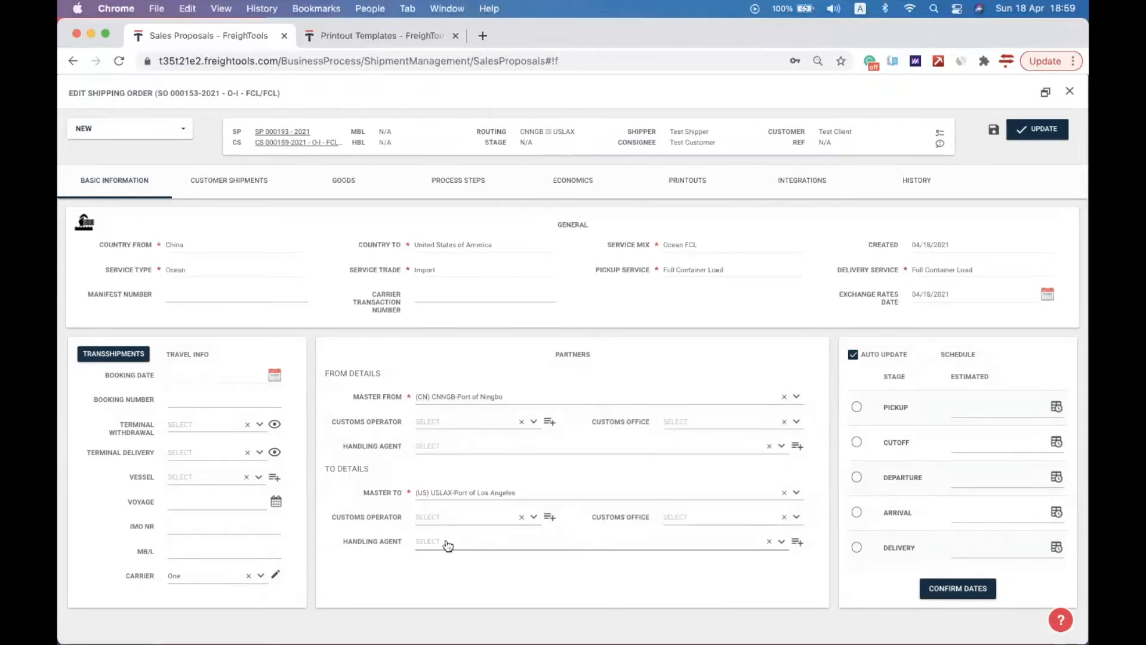
{"action": "left_click", "coordinate": [453, 518]}
{"action": "left_click", "coordinate": [453, 519]}
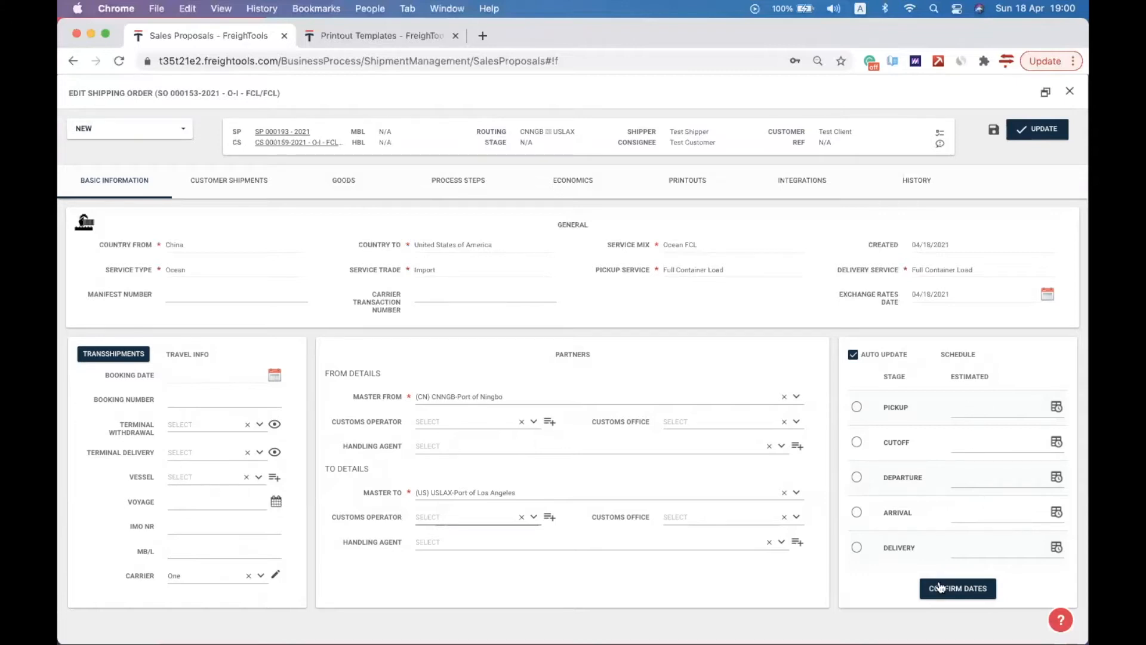
- Search the carrier's sailing schedules for the shipping order's voyage
{"action": "left_click", "coordinate": [276, 504]}
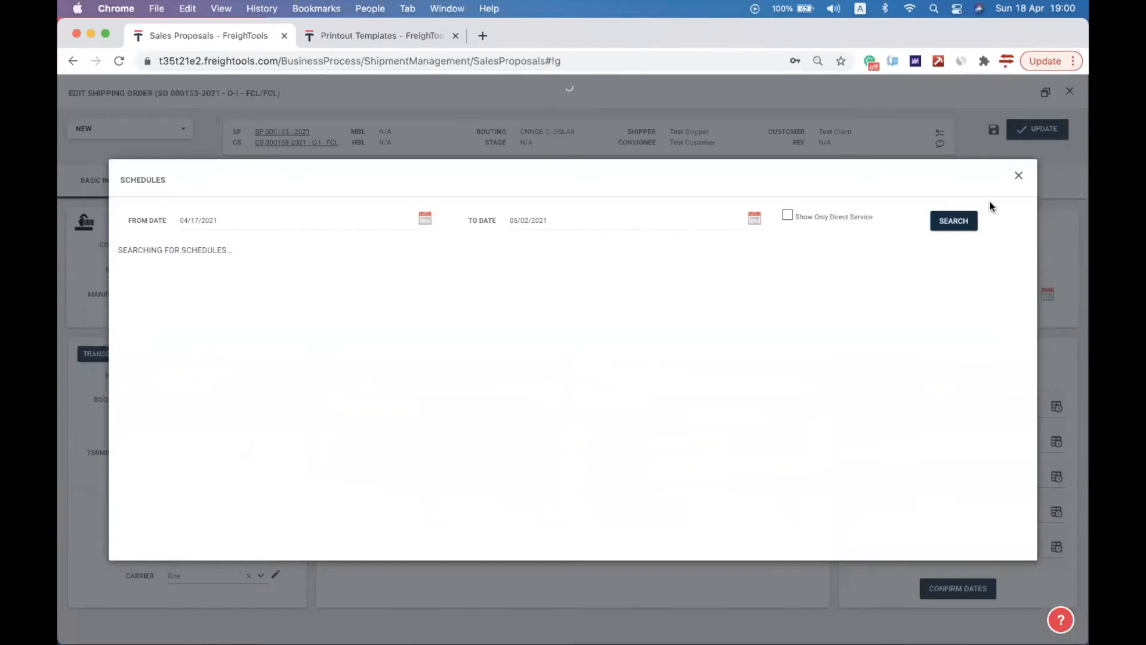
{"action": "left_click", "coordinate": [971, 226]}
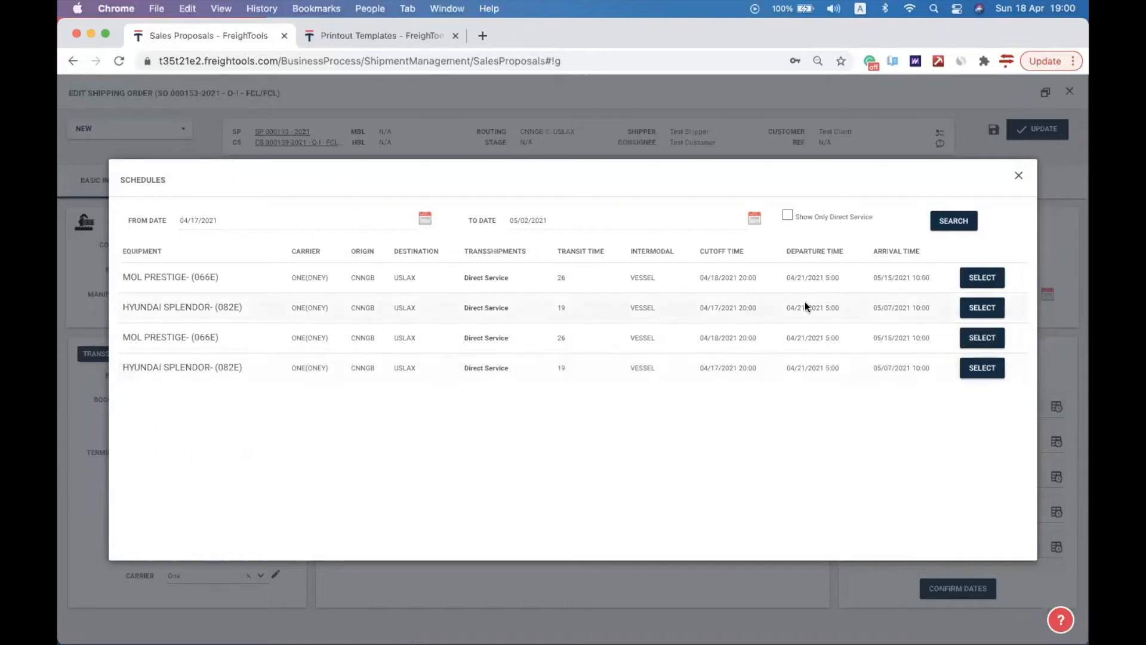
- Search the carrier's schedules from 05/01/2021 to 05/23/2021 and select the HYUNDAI GLOBAL (083E) sailing for the shipping order
{"action": "left_click", "coordinate": [300, 220]}
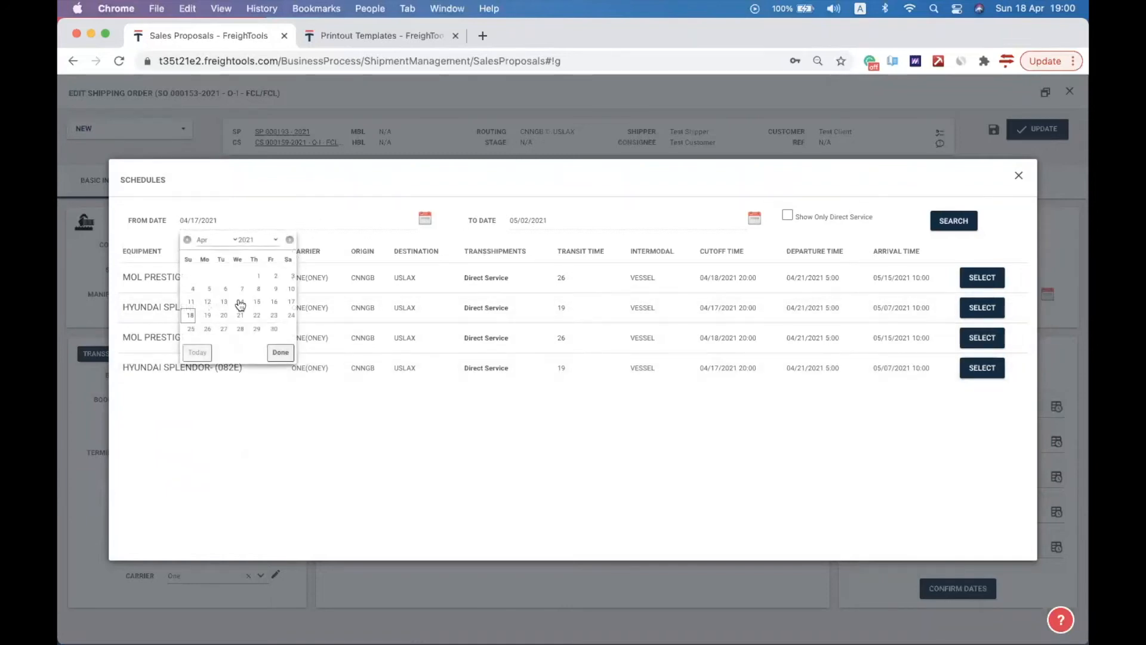
{"action": "left_click", "coordinate": [290, 240]}
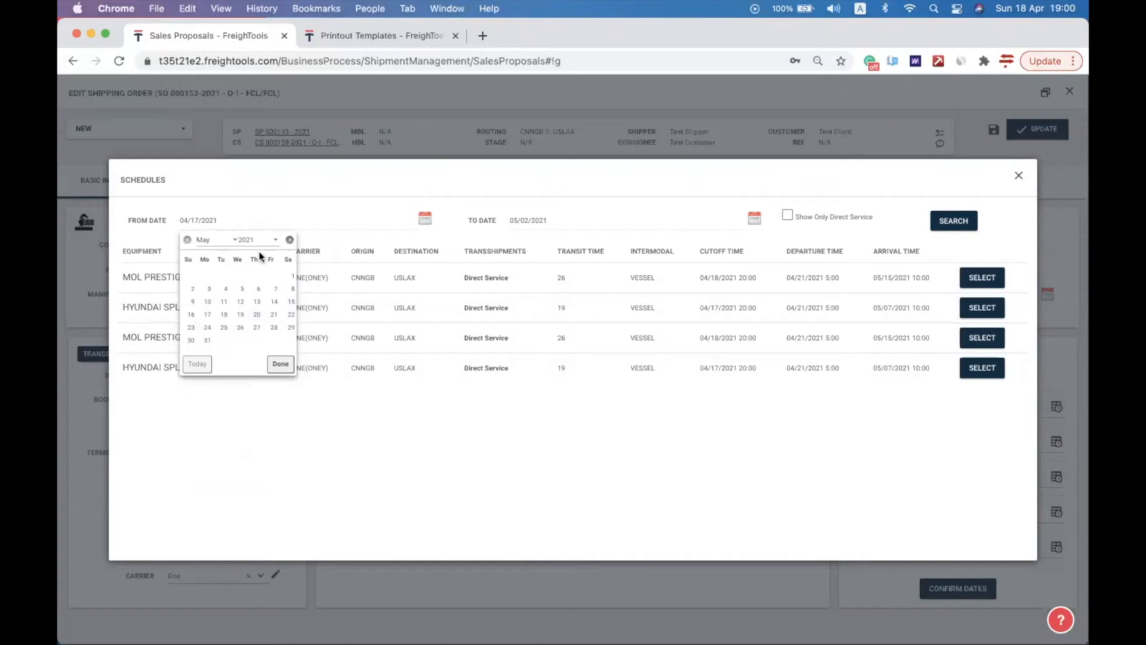
{"action": "left_click", "coordinate": [288, 276]}
{"action": "left_click", "coordinate": [530, 222]}
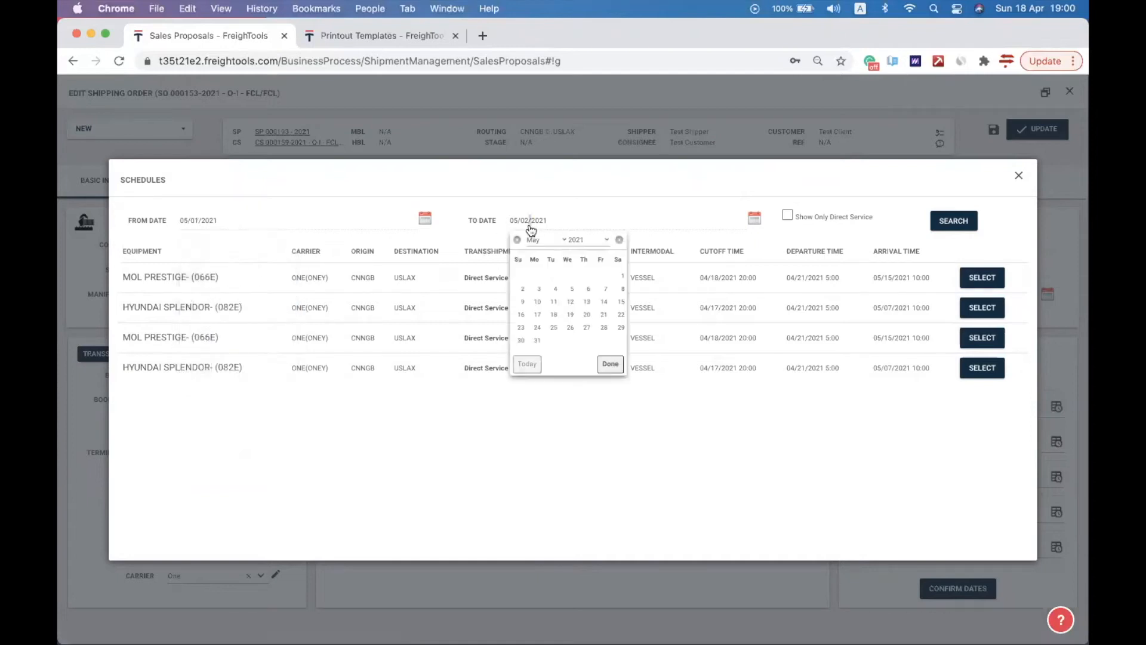
{"action": "left_click", "coordinate": [619, 239]}
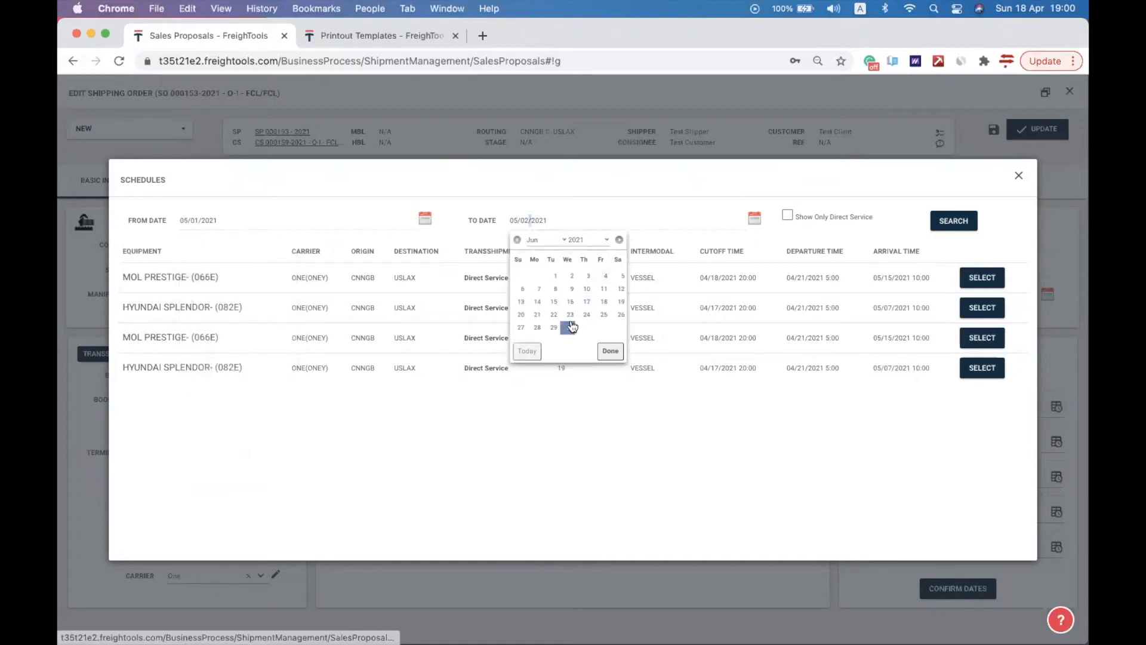
{"action": "left_click", "coordinate": [517, 240]}
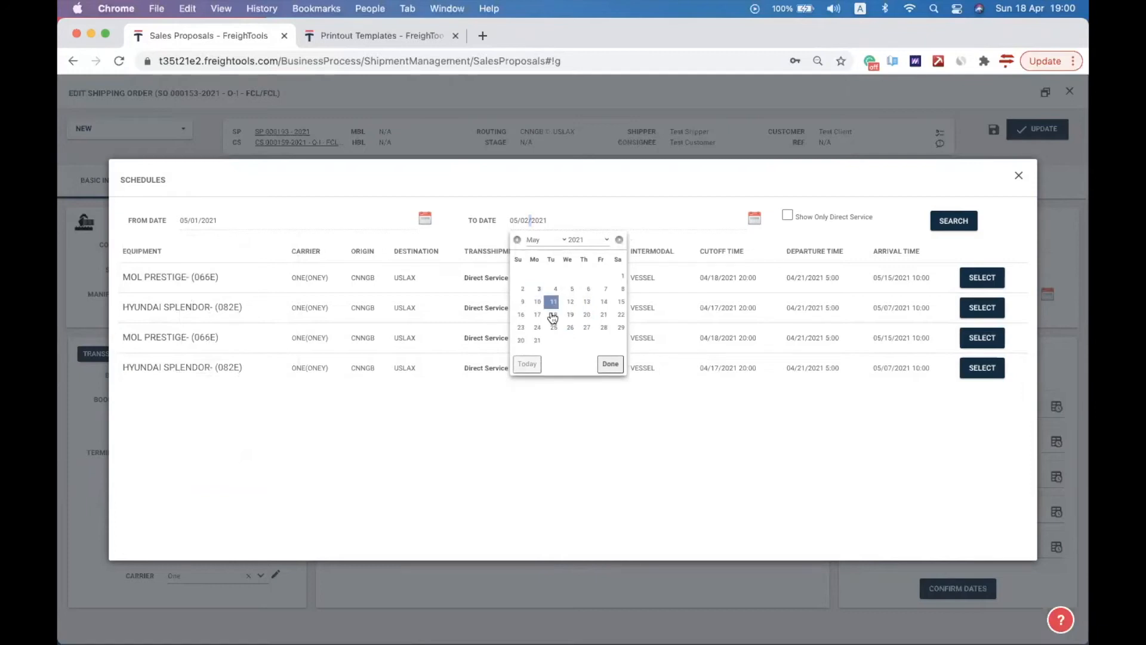
{"action": "left_click", "coordinate": [522, 331]}
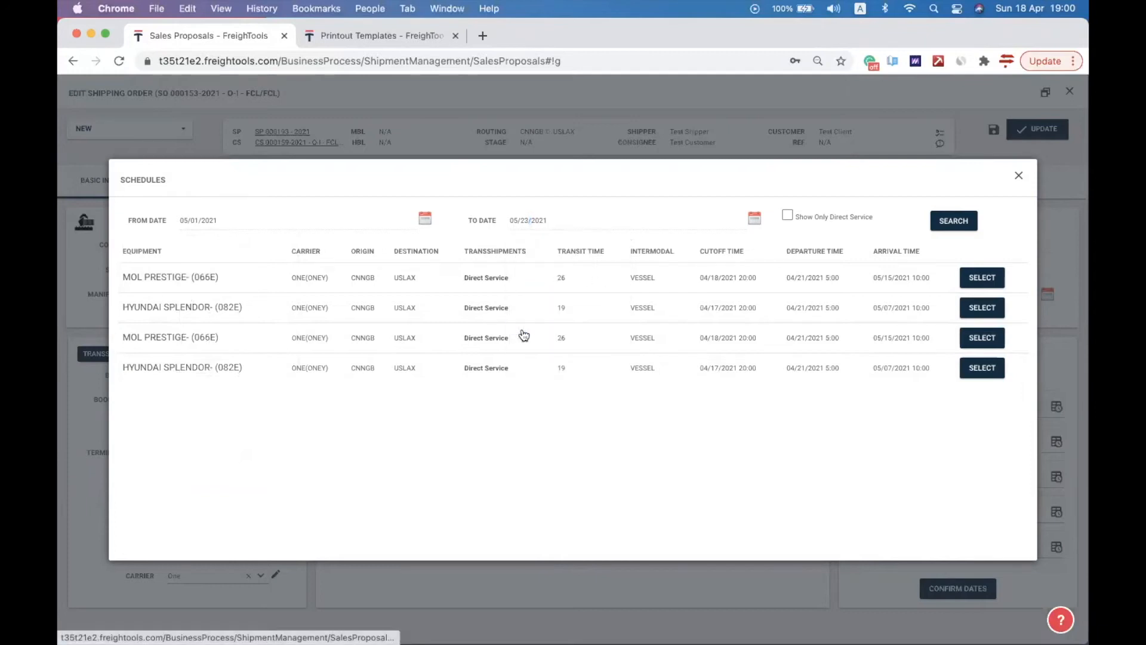
{"action": "left_click", "coordinate": [952, 222]}
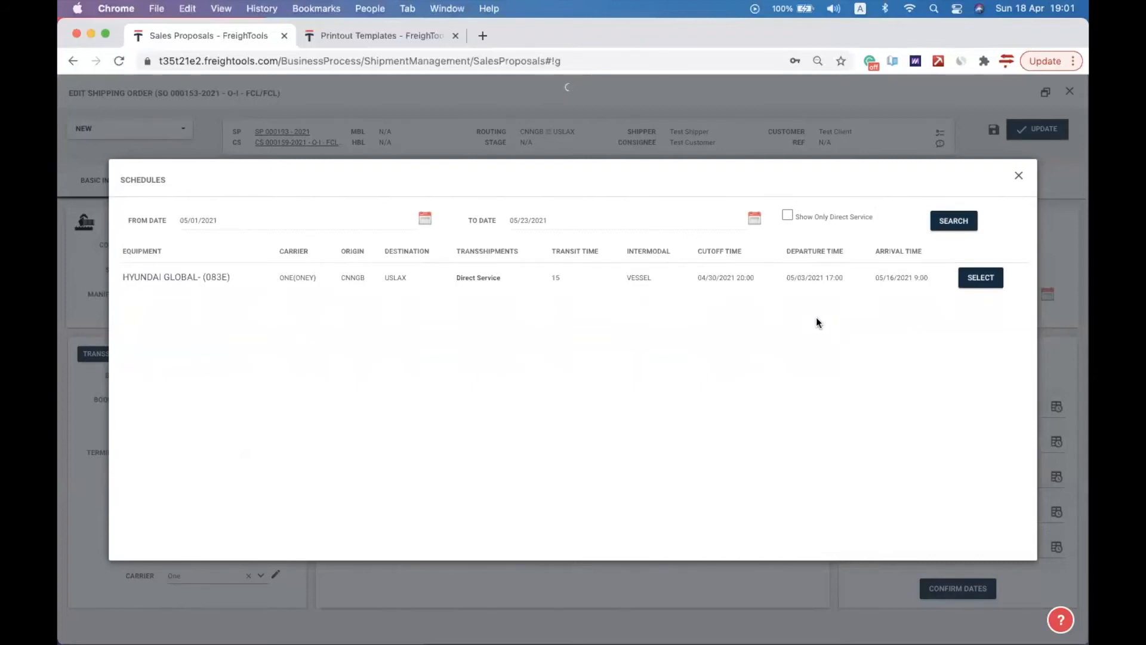
{"action": "left_click", "coordinate": [977, 278]}
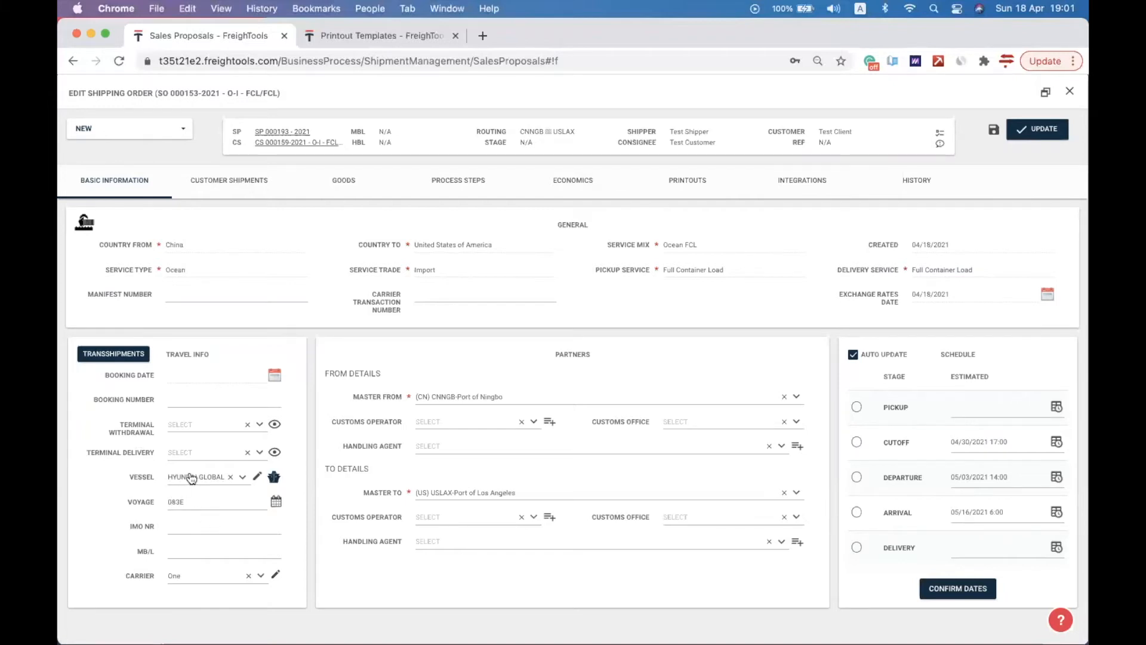
- Look up the selected vessel's live position on the MarineTraffic map and return to the shipping order
{"action": "left_click", "coordinate": [274, 479]}
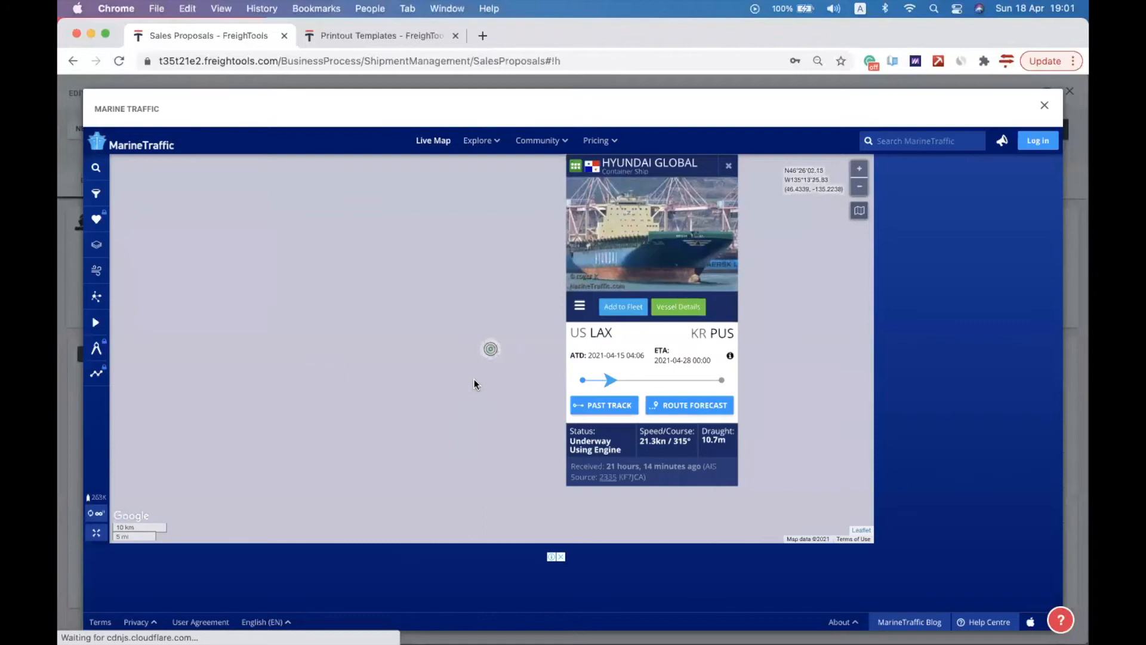
{"action": "scroll", "coordinate": [475, 382], "scroll_direction": "down", "scroll_amount": 2}
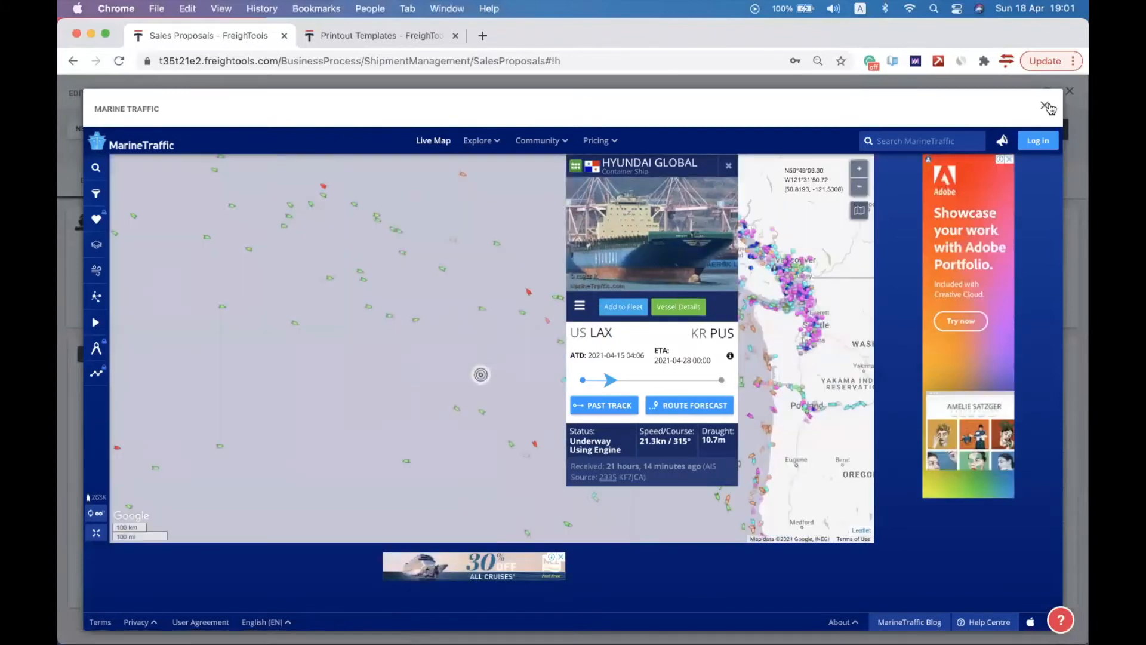
{"action": "left_click", "coordinate": [1045, 105]}
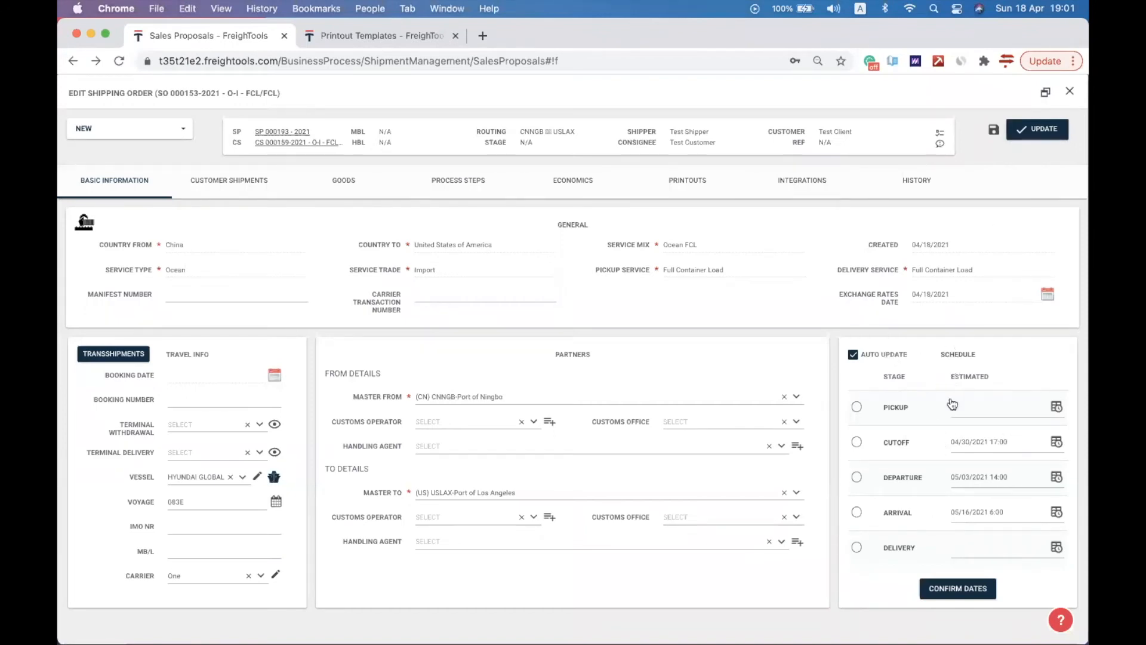
- Set the estimated delivery to 05/20/2021 15:55 and confirm the shipping order's schedule dates
{"action": "left_click", "coordinate": [970, 547]}
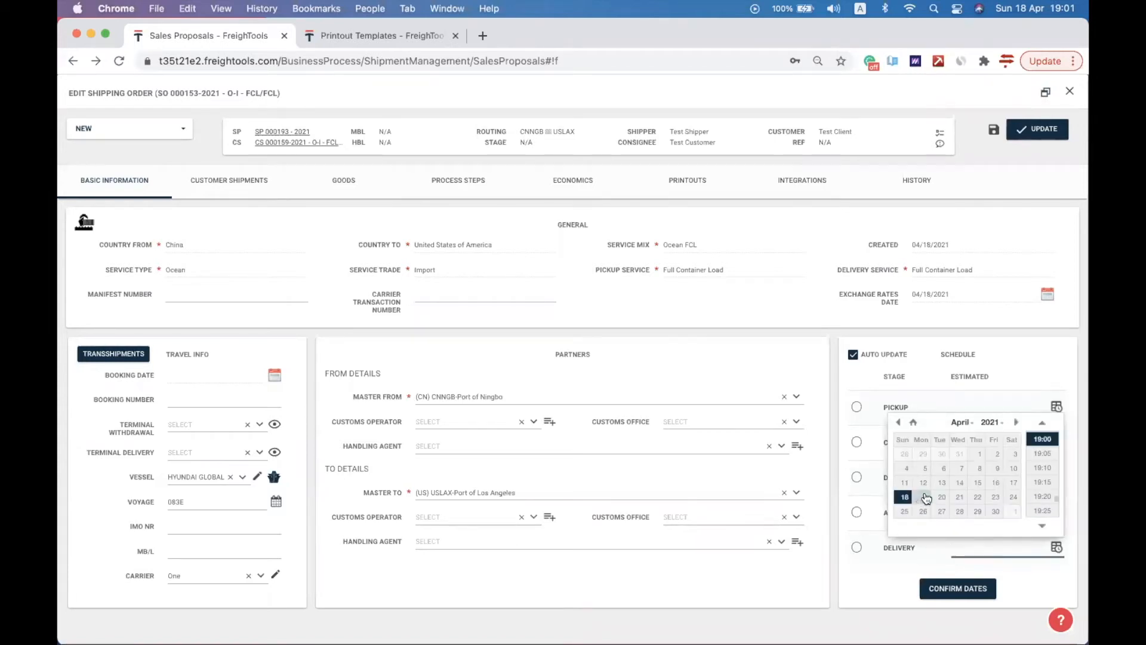
{"action": "left_click", "coordinate": [1017, 422]}
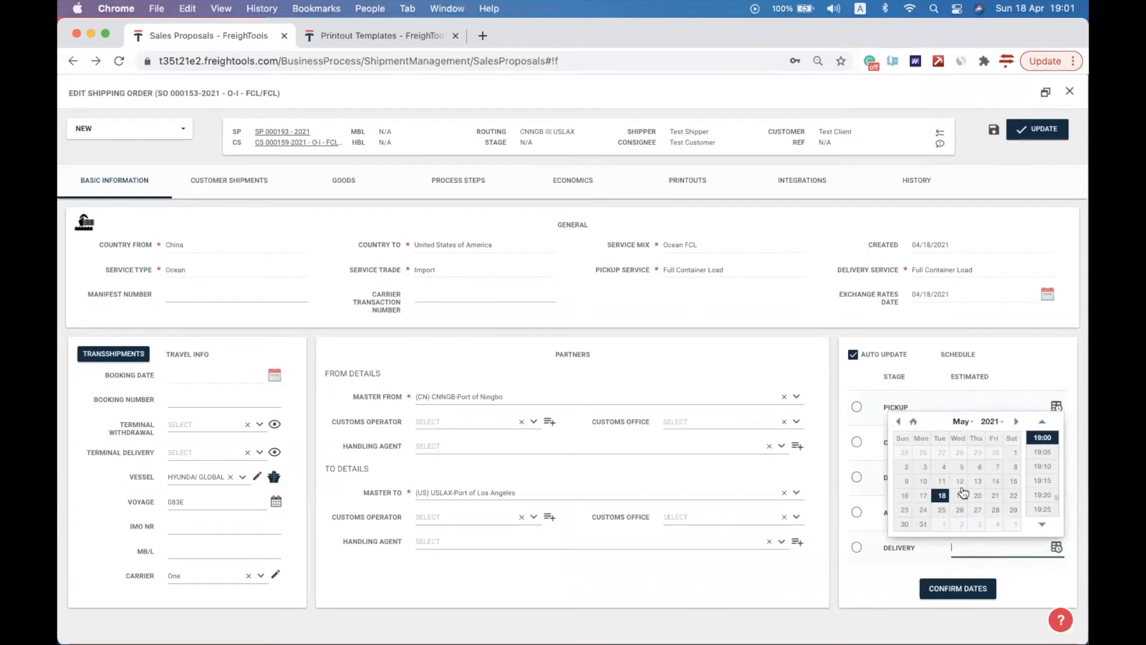
{"action": "left_click", "coordinate": [975, 497]}
{"action": "scroll", "coordinate": [1049, 471], "scroll_direction": "up", "scroll_amount": 10}
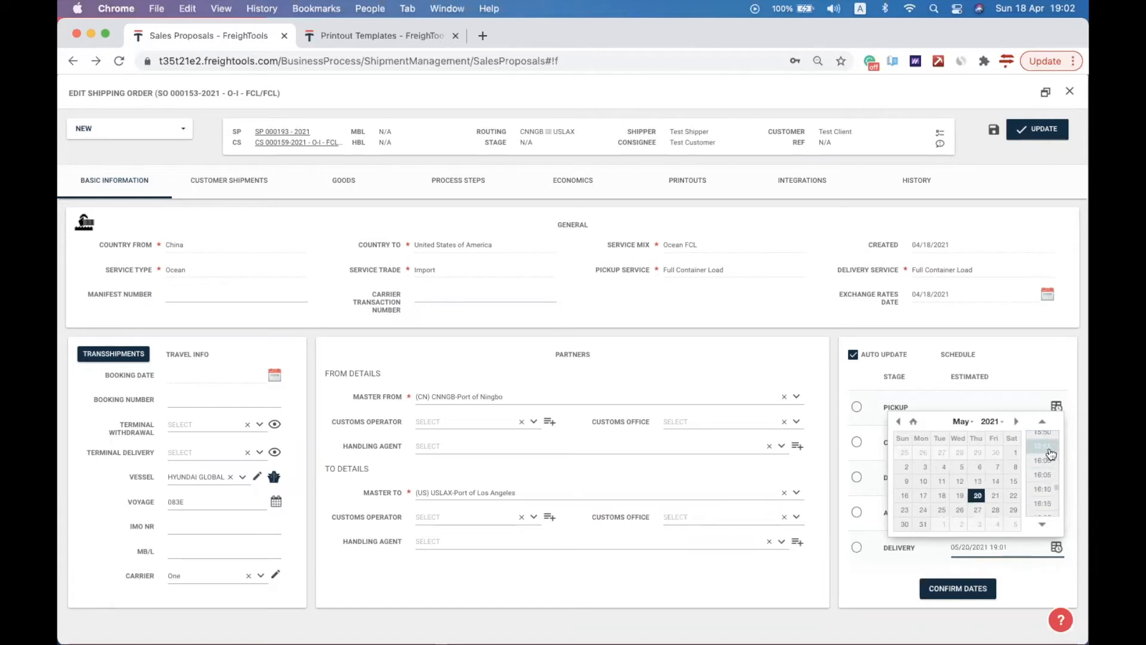
{"action": "left_click", "coordinate": [1046, 448]}
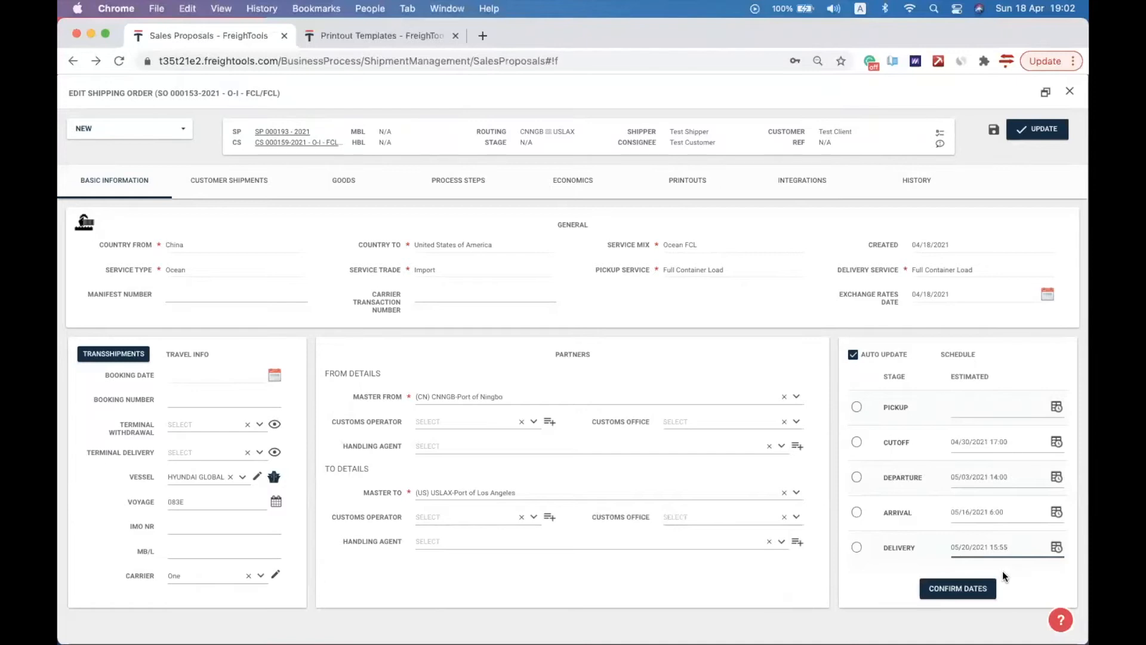
{"action": "left_click", "coordinate": [985, 589]}
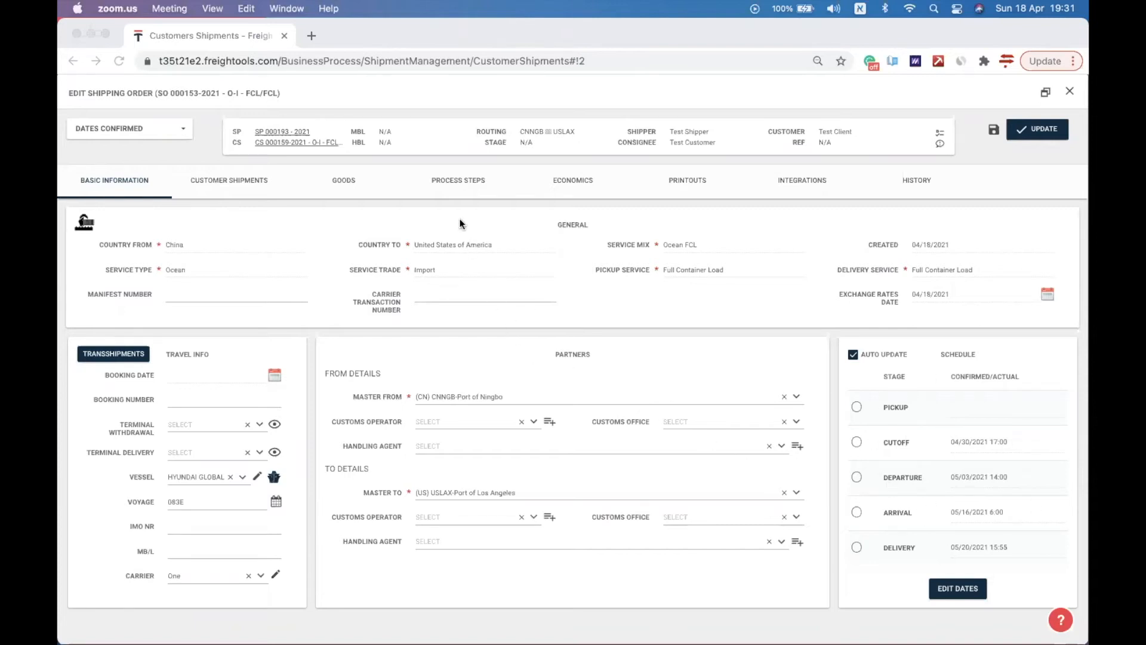
- Load the process steps for the shipping order
{"action": "left_click", "coordinate": [454, 181]}
{"action": "left_click", "coordinate": [118, 228]}
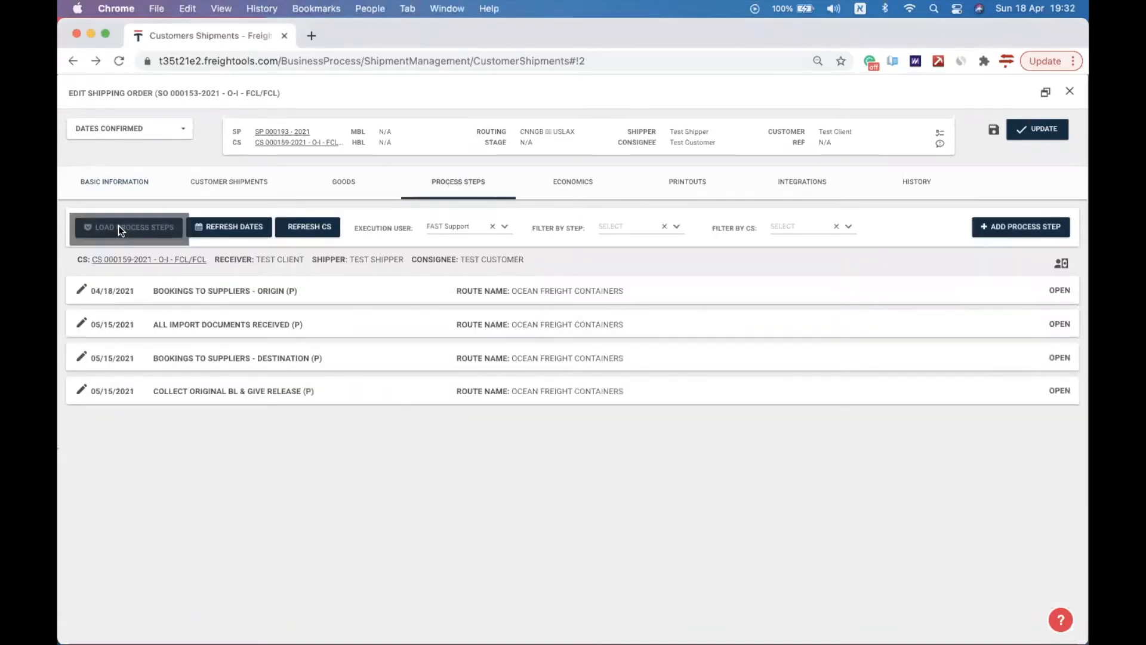
{"action": "left_click", "coordinate": [729, 400]}
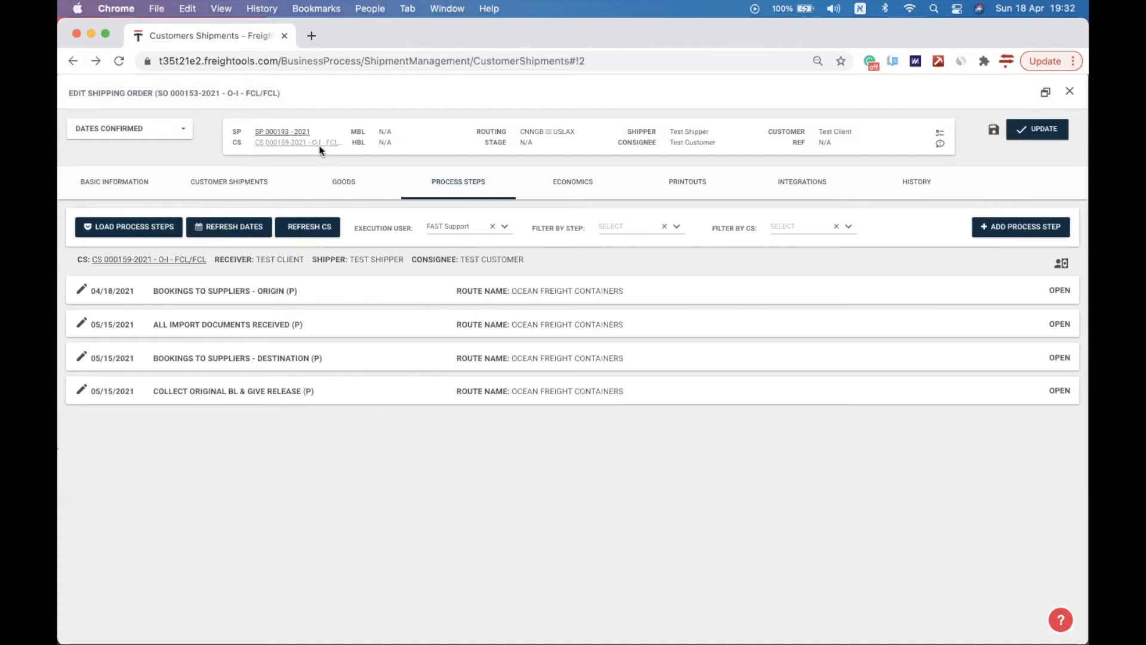
- Examine the execution tools of the Bookings to Suppliers - Origin and All Import Documents Received process steps
{"action": "left_click", "coordinate": [413, 295]}
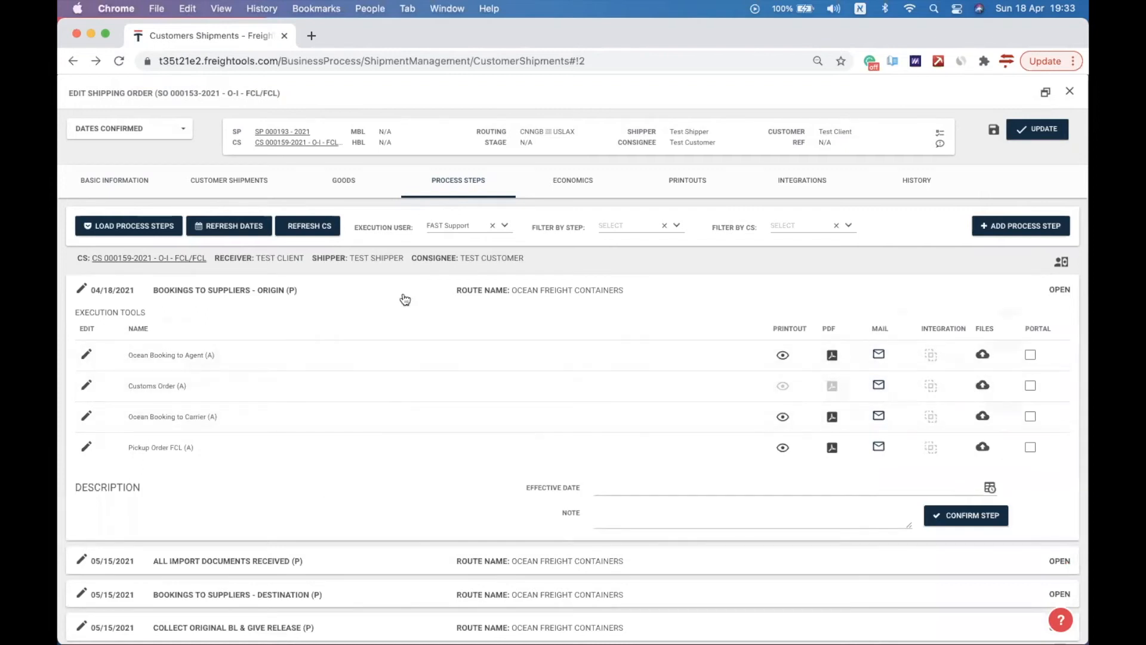
{"action": "left_click", "coordinate": [319, 295]}
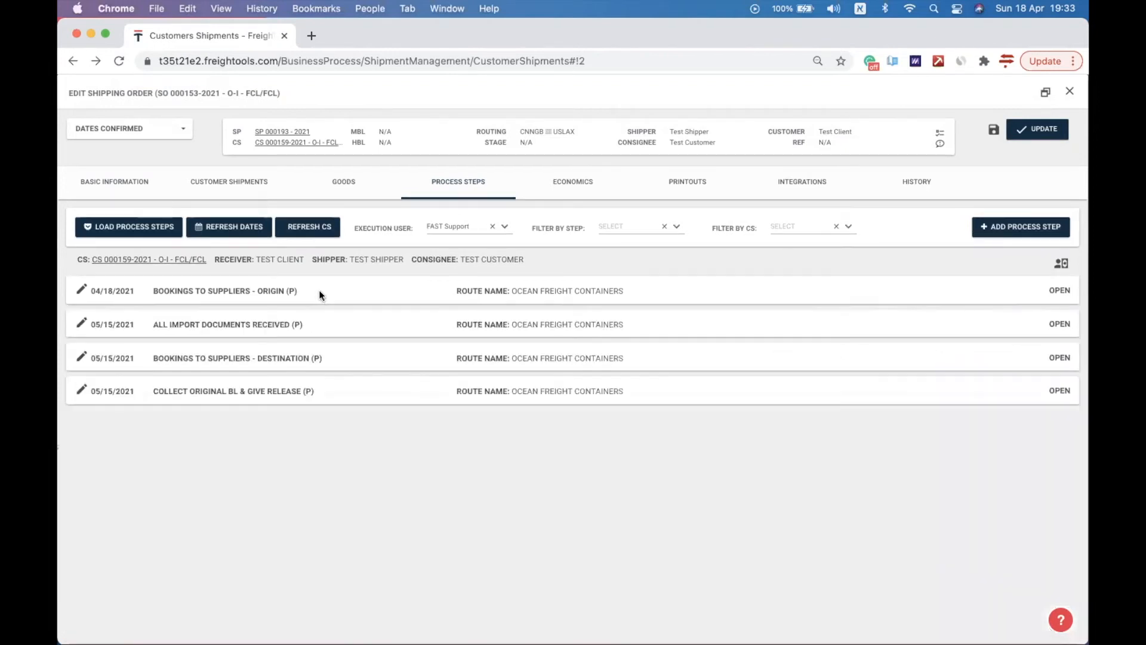
{"action": "left_click", "coordinate": [313, 326]}
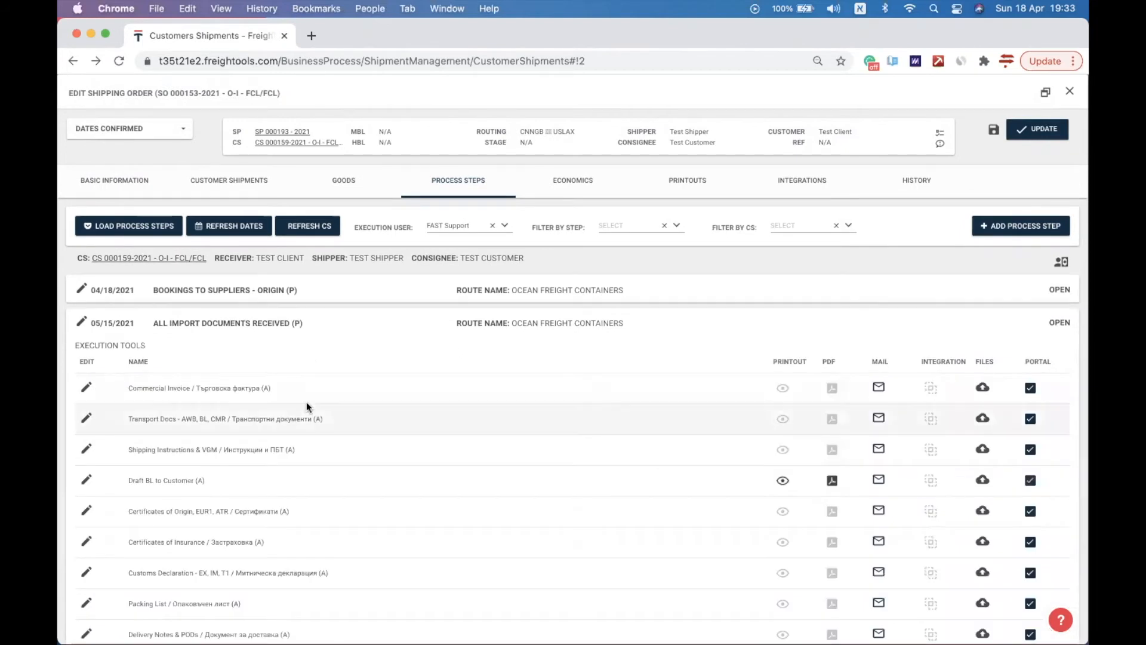
{"action": "scroll", "coordinate": [306, 402], "scroll_direction": "down", "scroll_amount": 2}
{"action": "scroll", "coordinate": [307, 406], "scroll_direction": "down", "scroll_amount": 2}
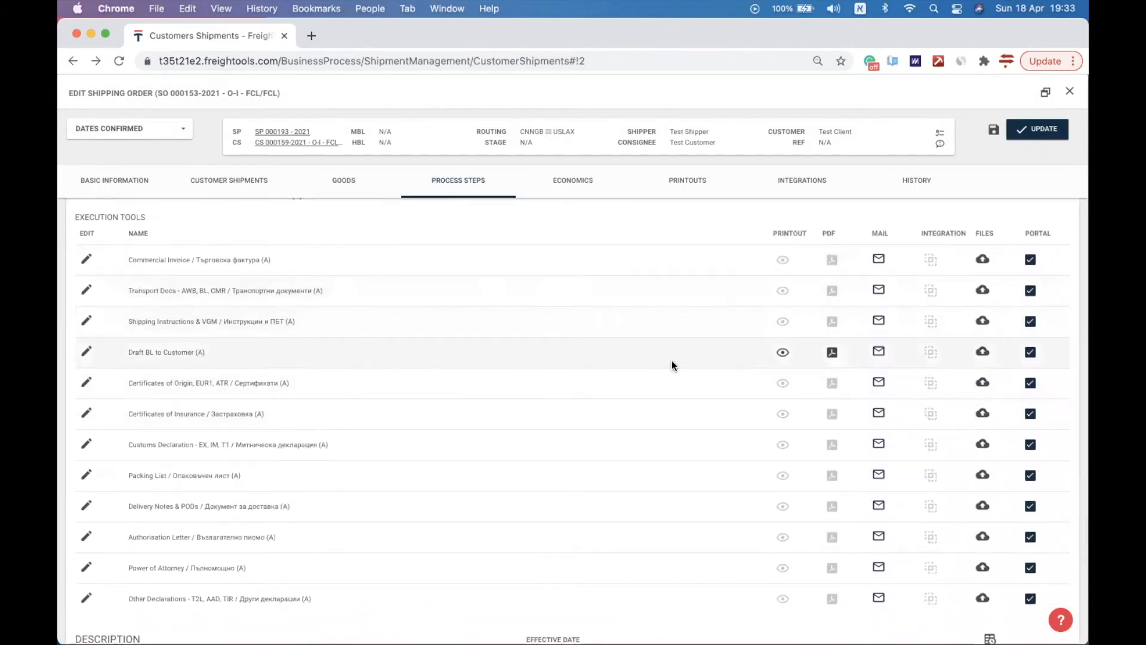
{"action": "scroll", "coordinate": [428, 234], "scroll_direction": "up", "scroll_amount": 1}
{"action": "left_click", "coordinate": [432, 223]}
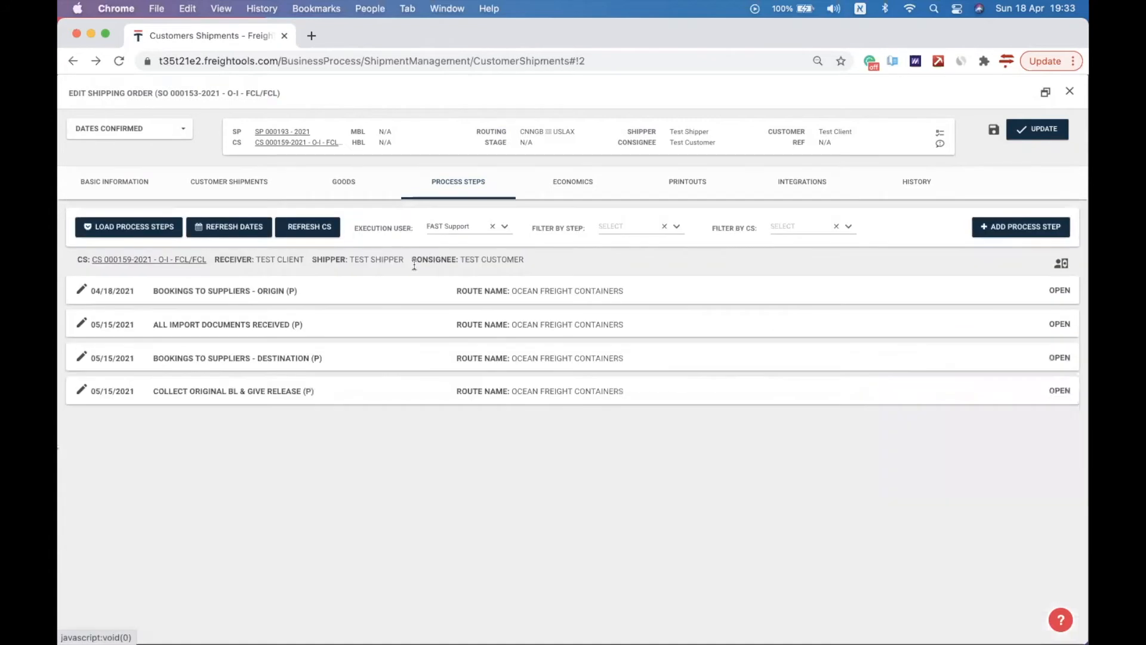
- Examine the details of the Bookings to Suppliers - Destination and Collect Original BL & Give Release process steps
{"action": "left_click", "coordinate": [390, 371]}
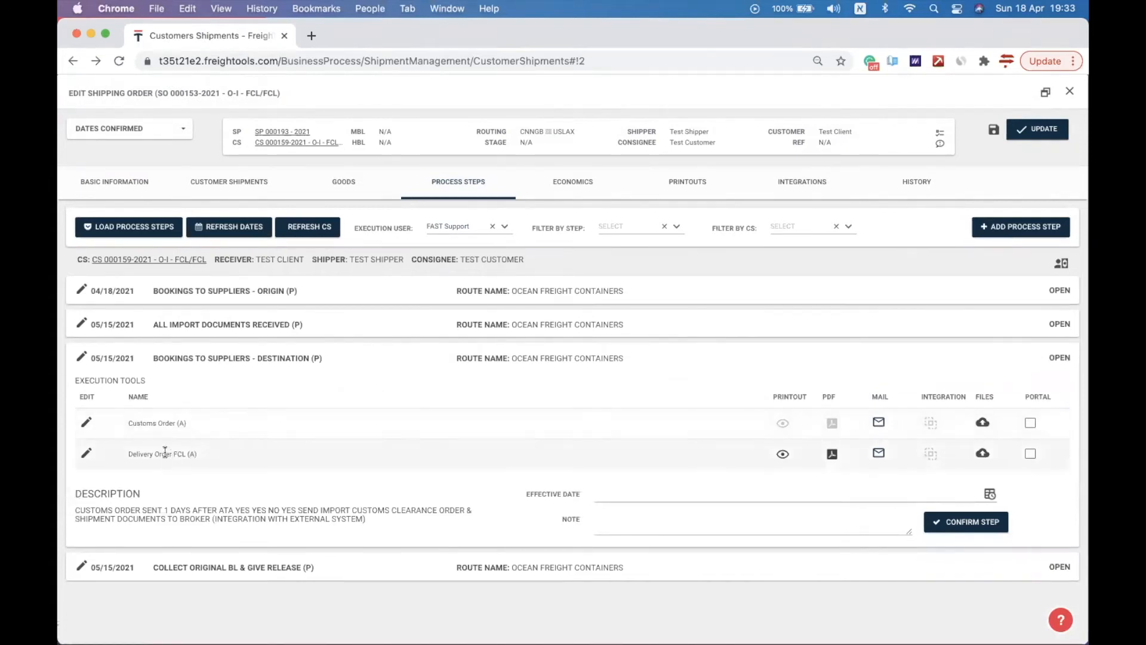
{"action": "left_click_drag", "start_coordinate": [131, 423], "coordinate": [177, 426]}
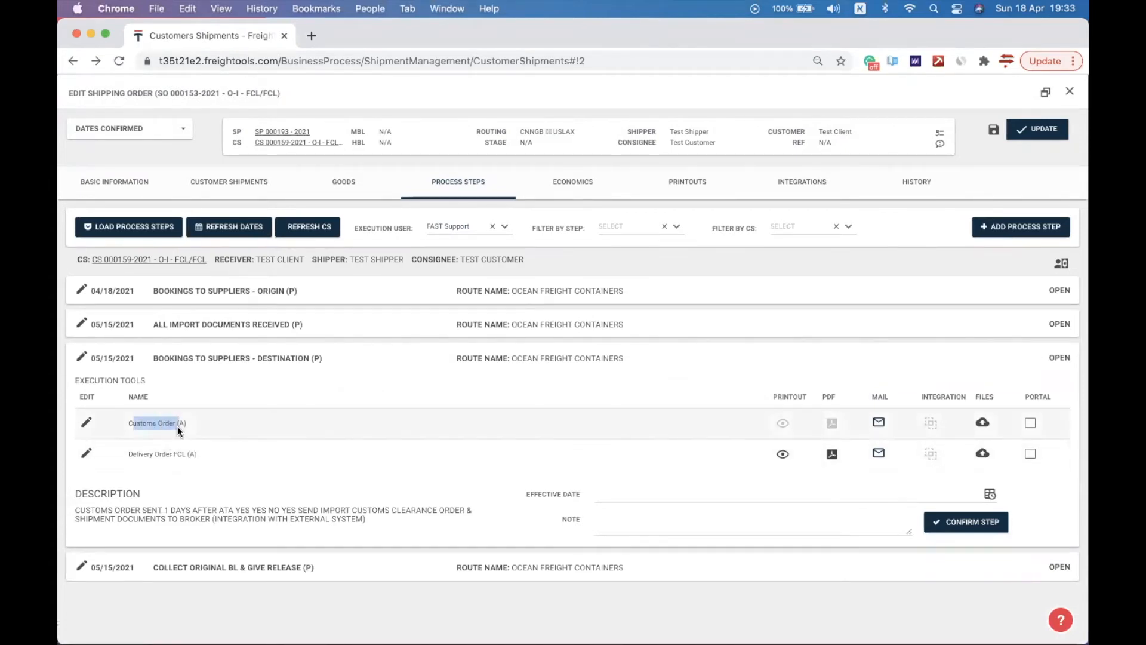
{"action": "left_click", "coordinate": [159, 451]}
{"action": "left_click", "coordinate": [419, 358]}
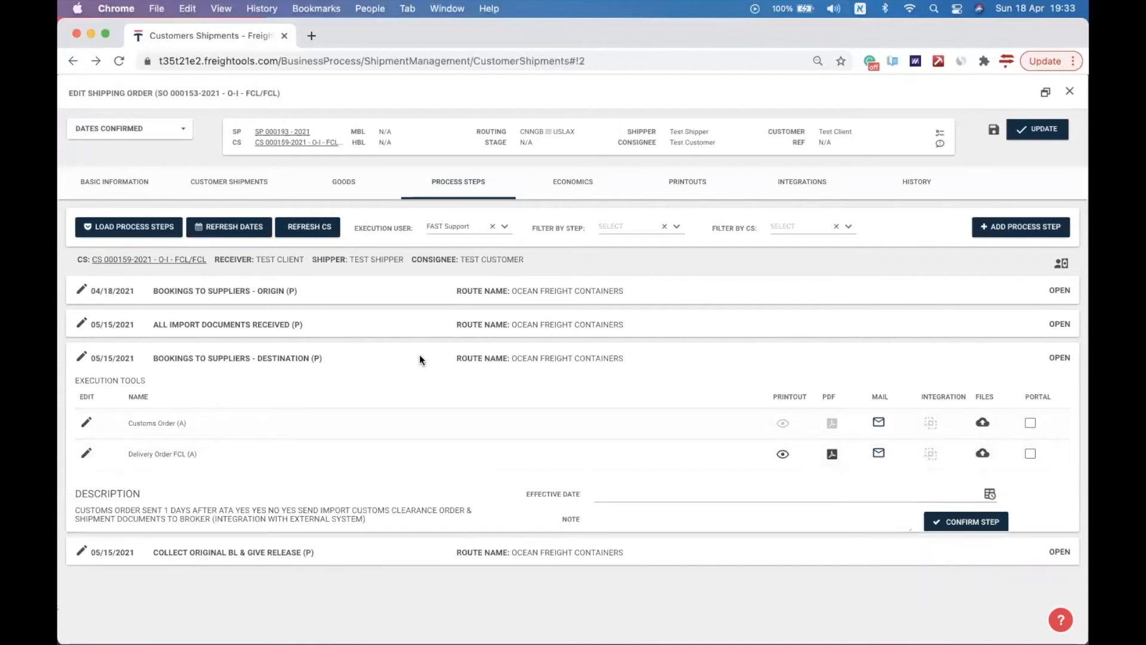
{"action": "left_click", "coordinate": [400, 400]}
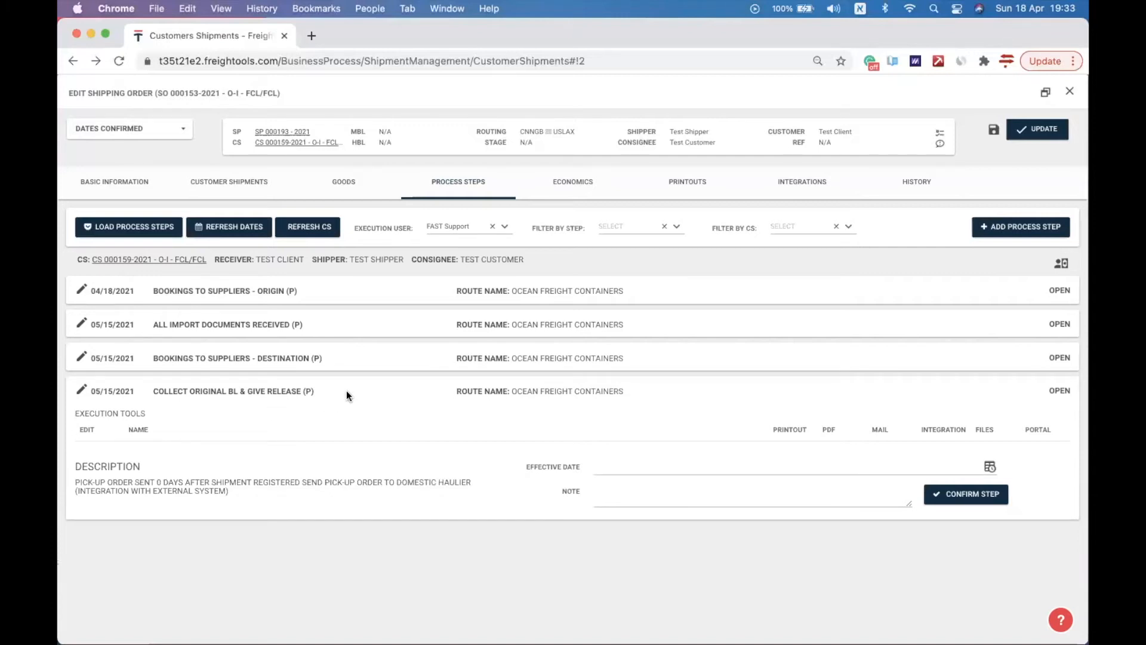
{"action": "left_click", "coordinate": [364, 393]}
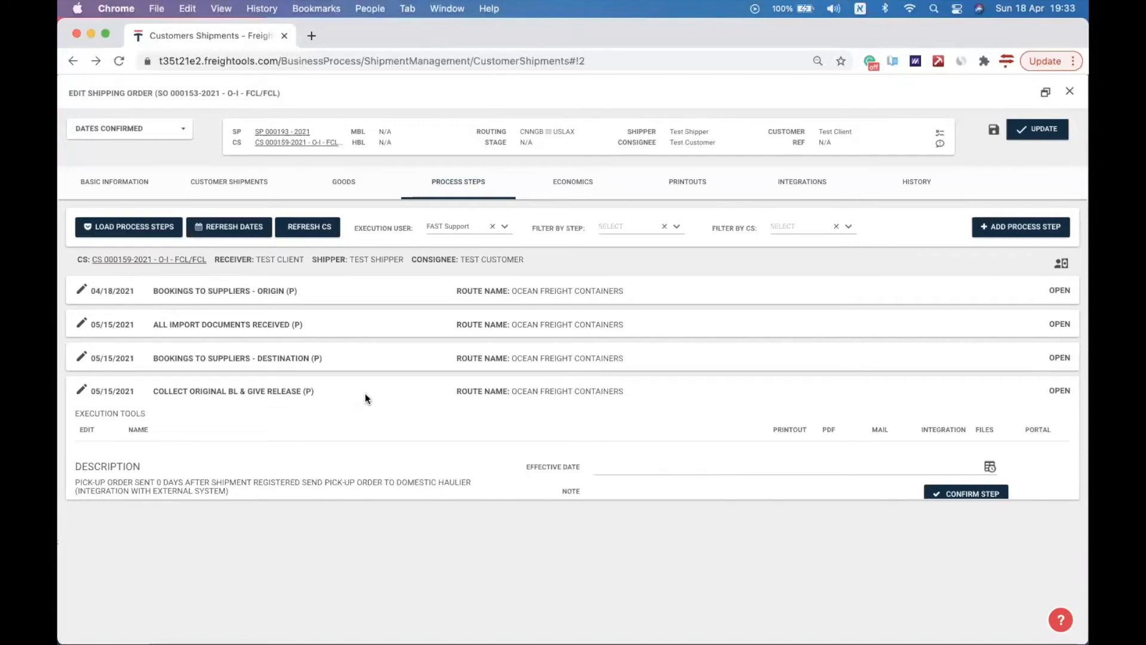
- Preview the Ocean Booking to Agent printout in the Bookings to Suppliers - Origin process step
{"action": "left_click", "coordinate": [469, 291]}
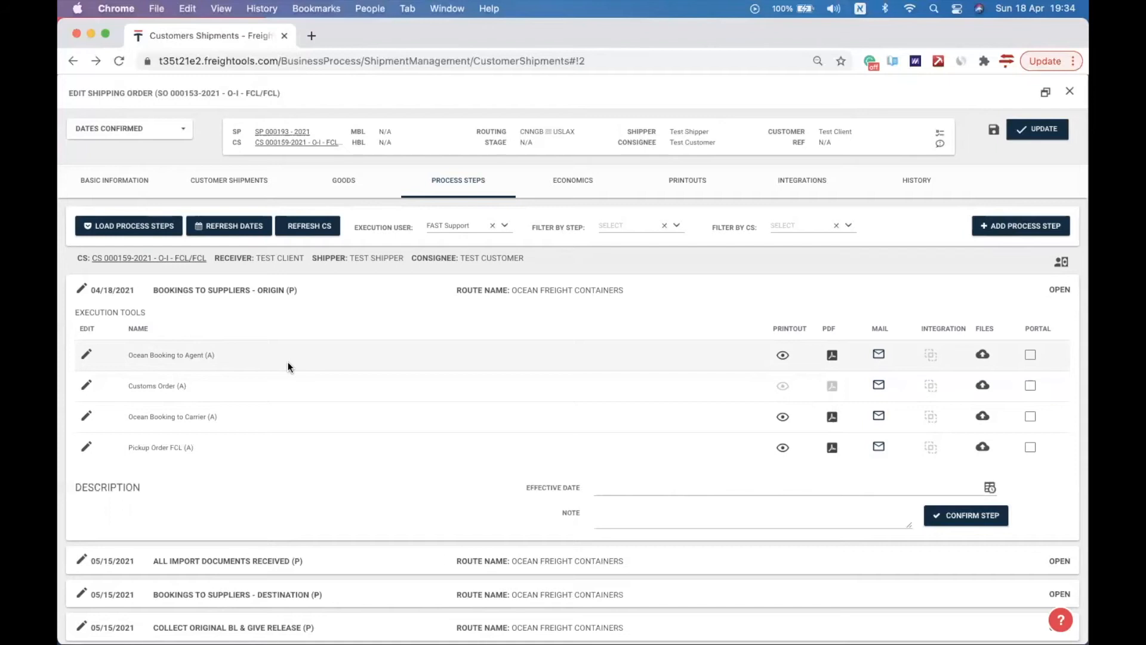
{"action": "left_click", "coordinate": [782, 355]}
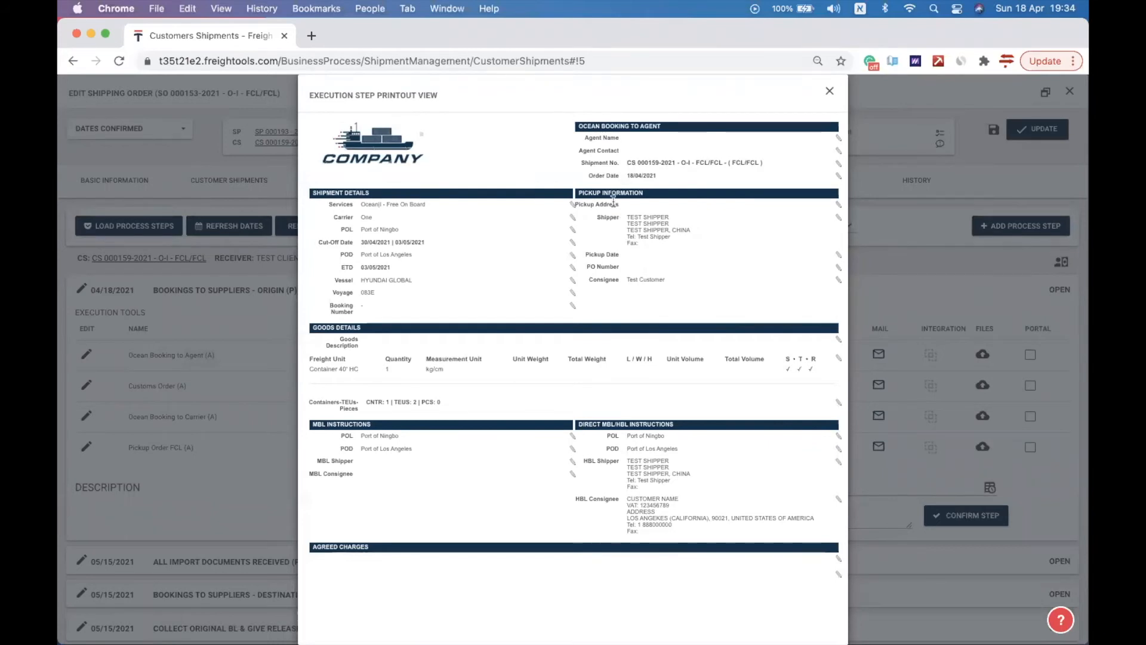
{"action": "left_click", "coordinate": [831, 90]}
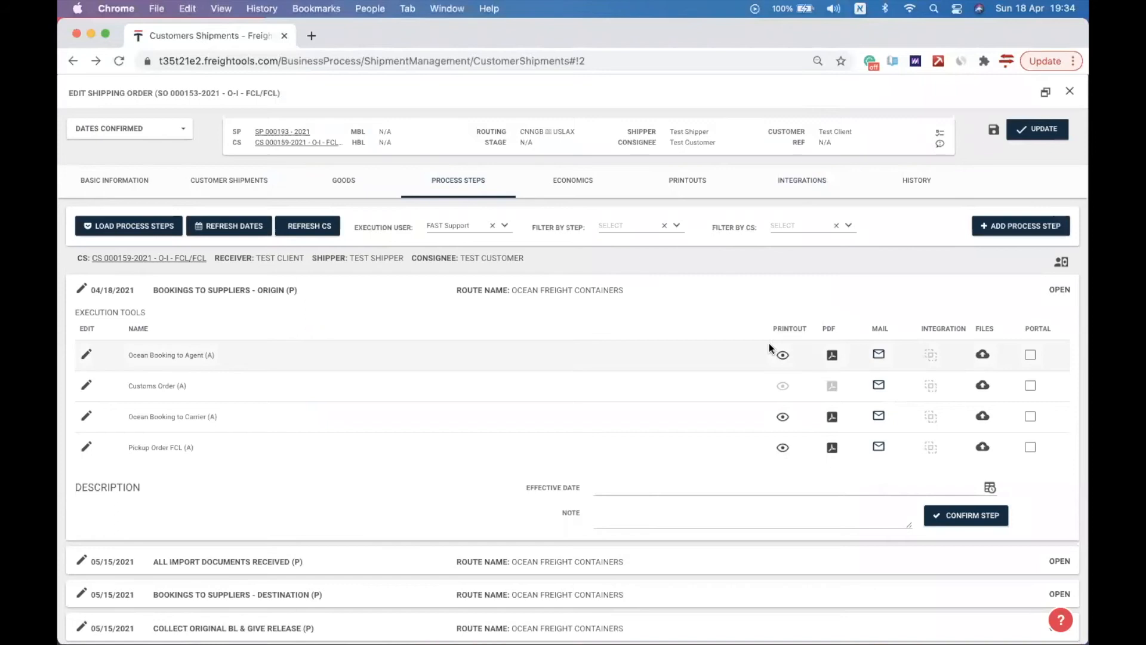
- Generate the PDF for Ocean Booking to Agent and check its attached files and the option to upload more
{"action": "left_click", "coordinate": [831, 356]}
{"action": "left_click", "coordinate": [979, 357]}
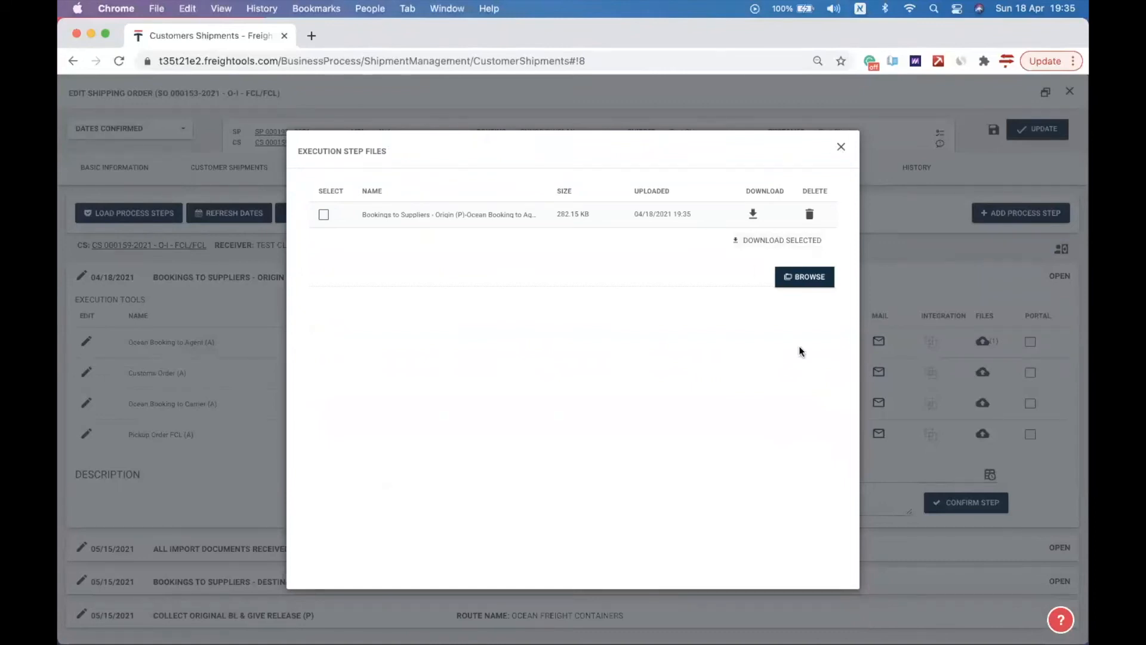
{"action": "left_click", "coordinate": [802, 291]}
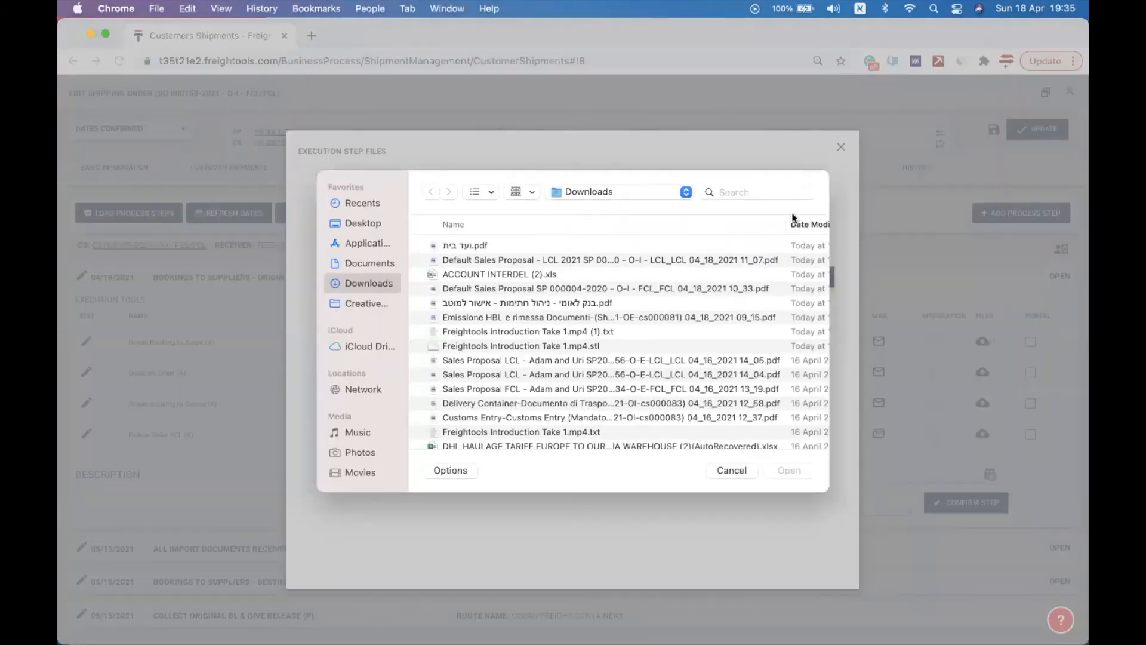
{"action": "left_click", "coordinate": [731, 470]}
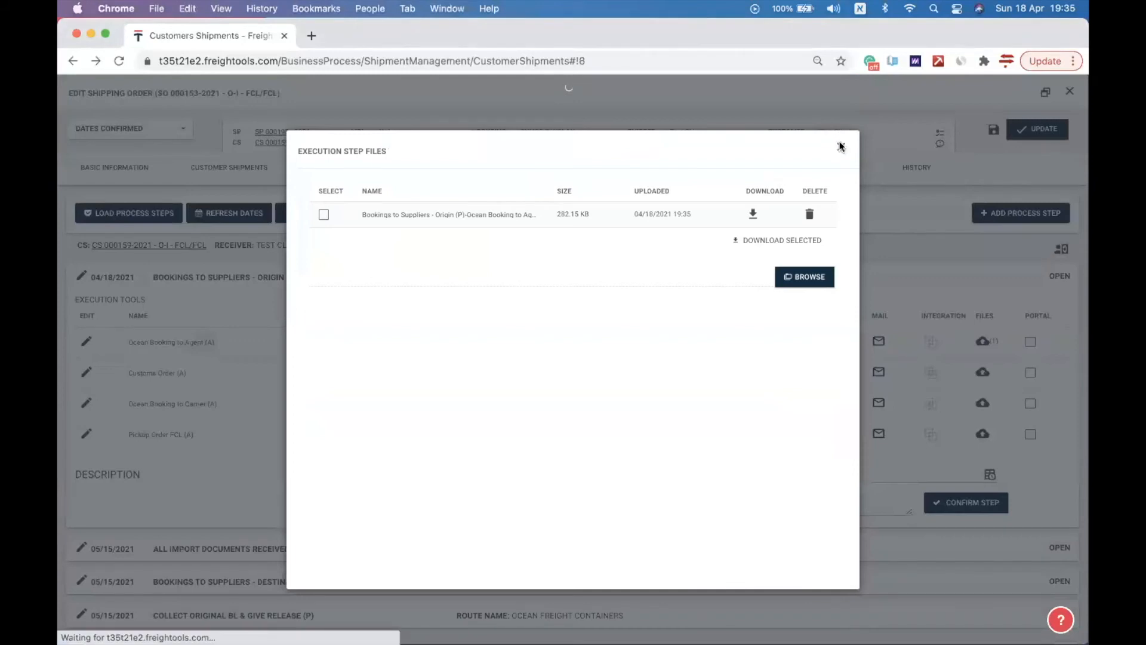
{"action": "left_click", "coordinate": [840, 146]}
- Open the e-mail tool for the Ocean Booking to Agent document
{"action": "left_click", "coordinate": [878, 354]}
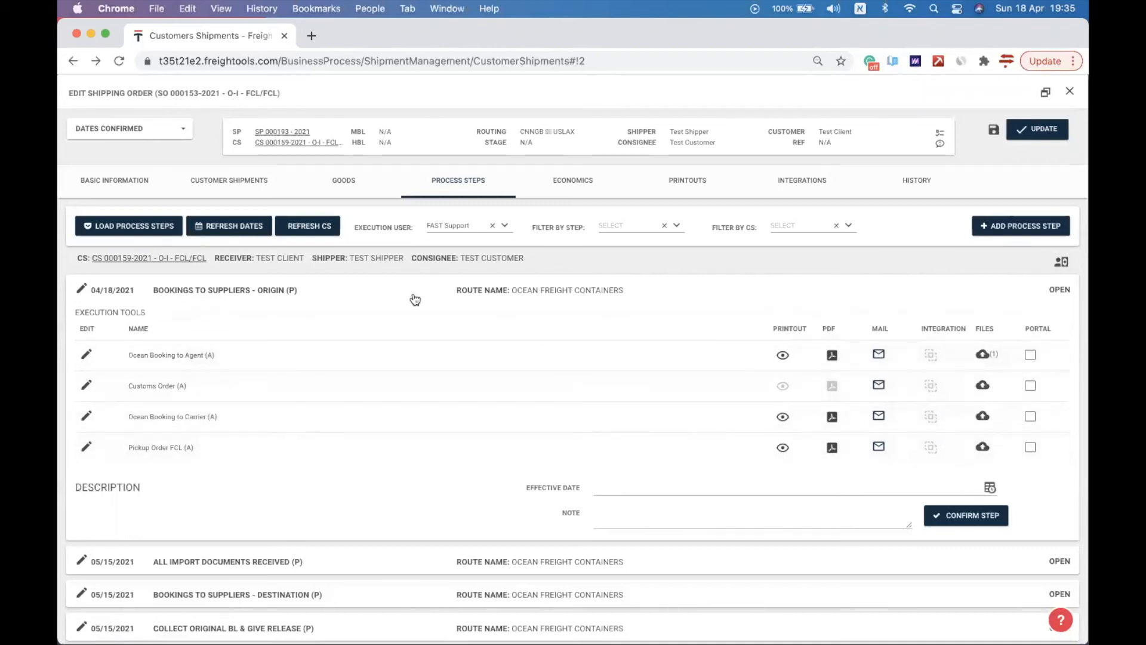
- Confirm the Bookings to Suppliers - Origin process step and check its recorded actual date
{"action": "left_click", "coordinate": [383, 299]}
{"action": "left_click", "coordinate": [384, 299]}
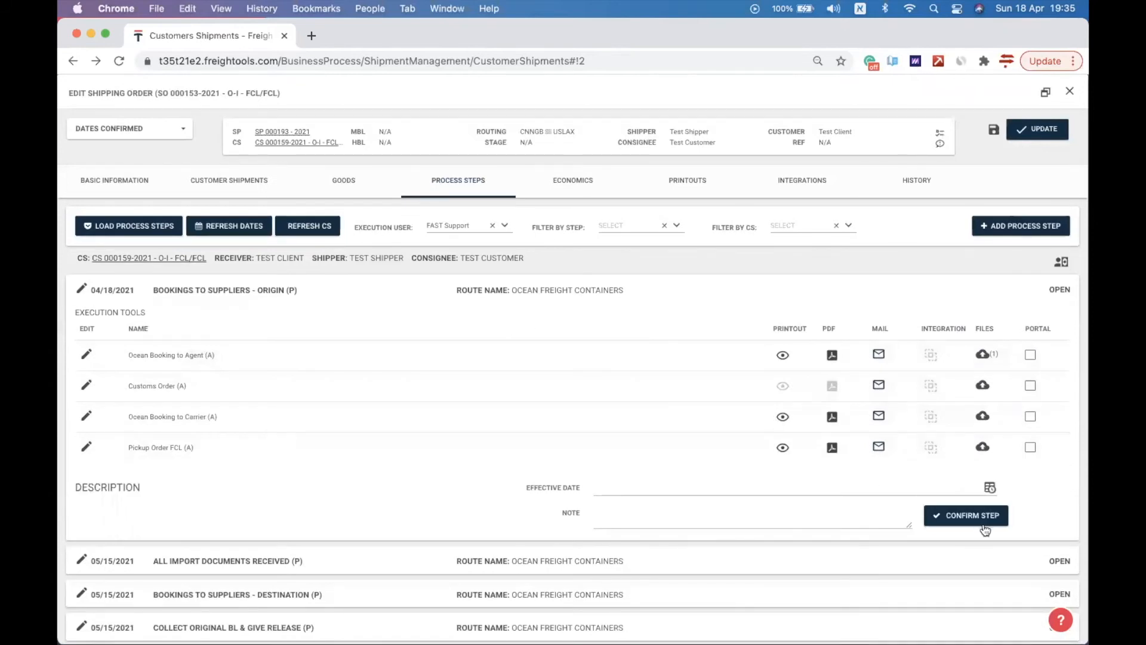
{"action": "left_click", "coordinate": [939, 514]}
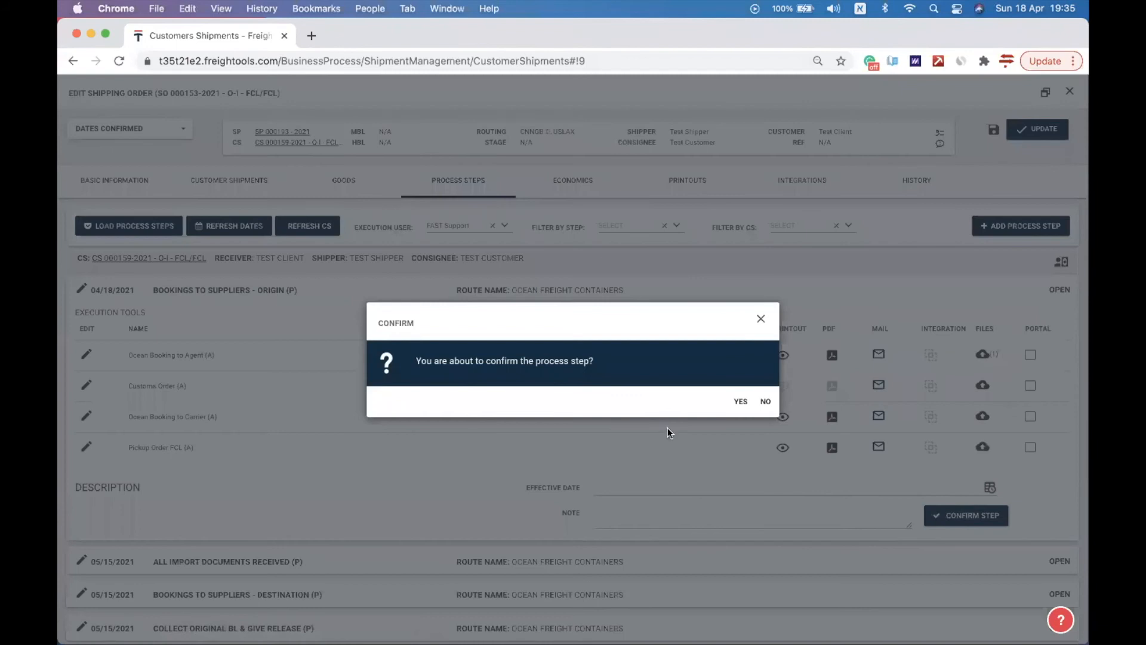
{"action": "left_click", "coordinate": [739, 402]}
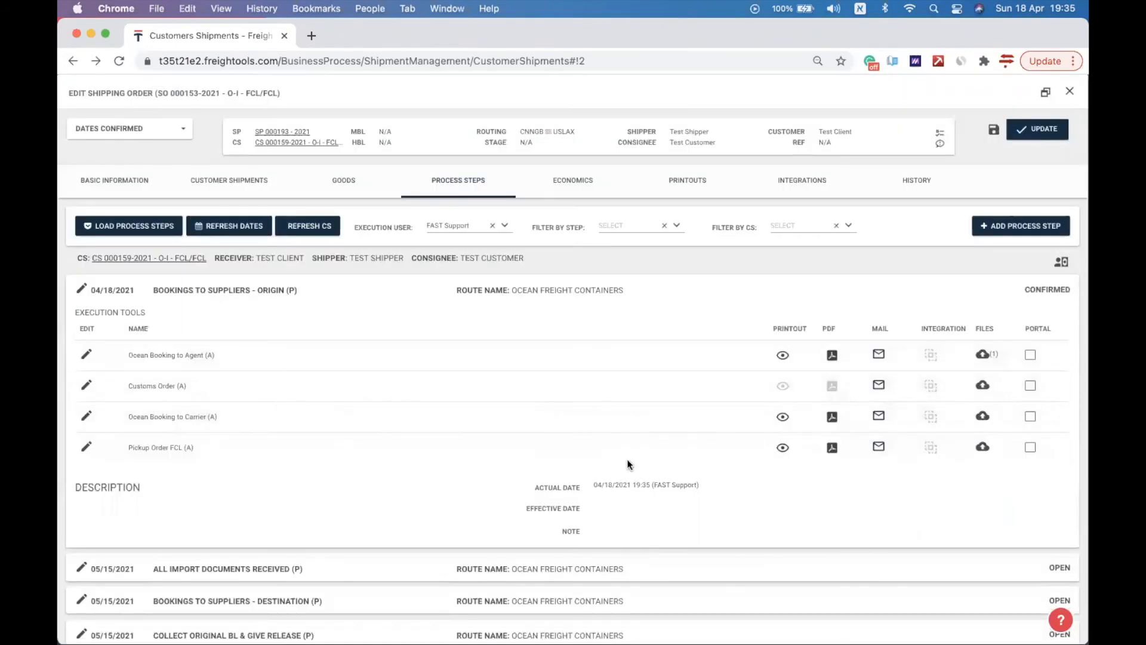
{"action": "left_click_drag", "start_coordinate": [581, 481], "coordinate": [699, 483]}
{"action": "left_click", "coordinate": [579, 496]}
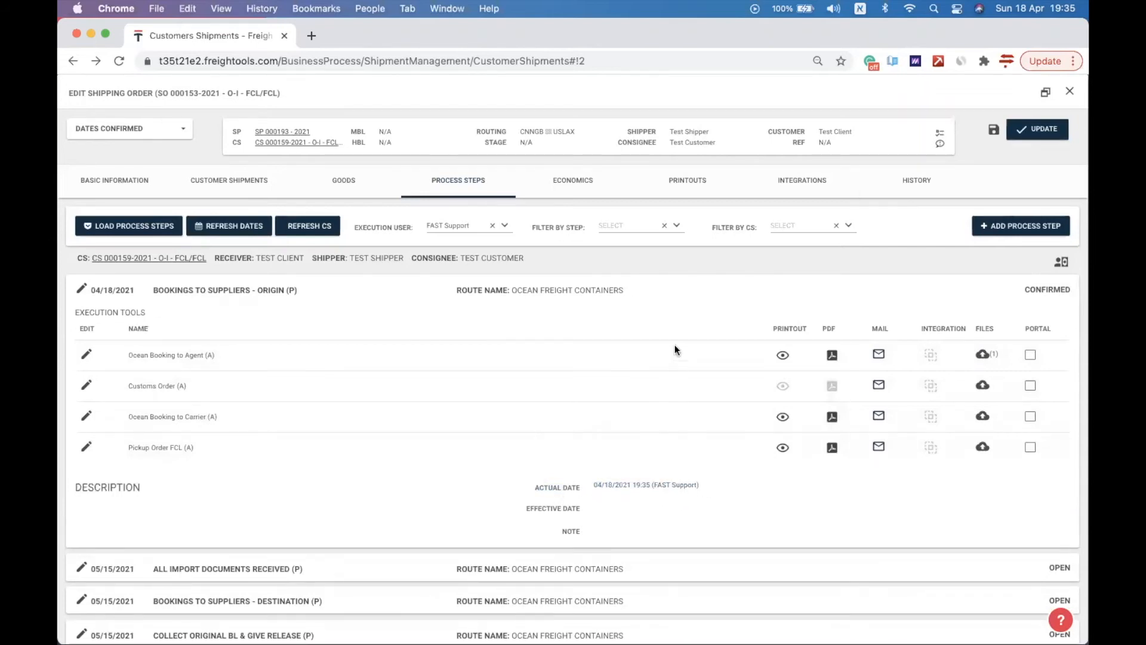
- Collapse the Bookings to Suppliers - Origin process step, and update and close the shipping order
{"action": "left_click", "coordinate": [666, 297]}
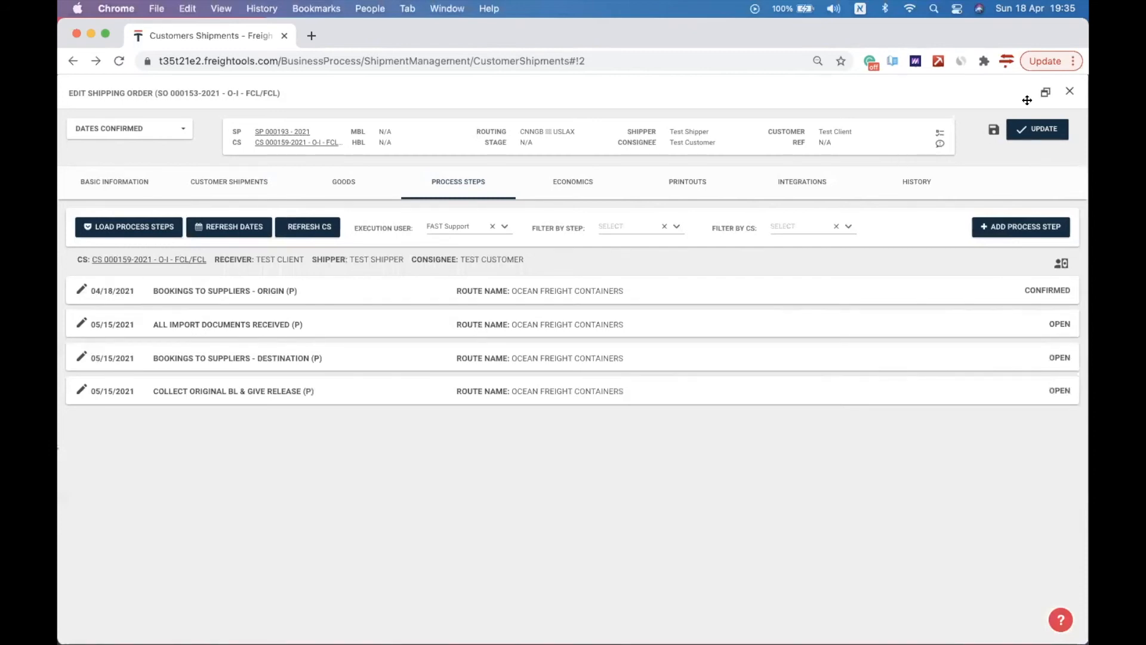
{"action": "left_click", "coordinate": [1020, 134]}
{"action": "left_click", "coordinate": [729, 400]}
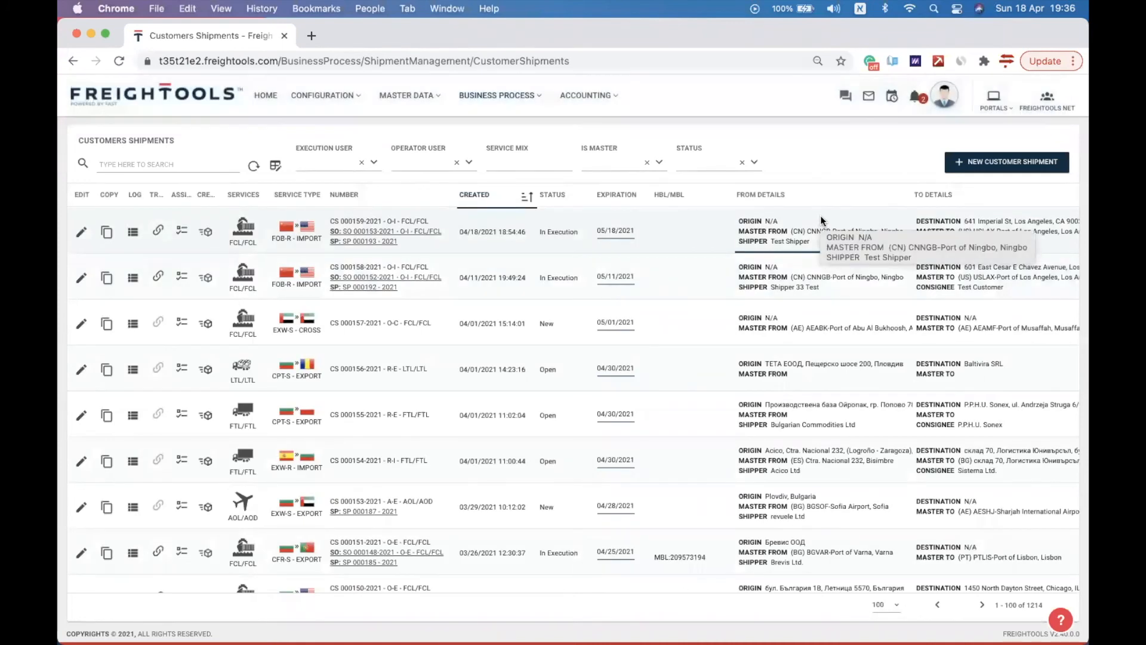
- Open the calendar in week view and go back to the week of March 21 – 27, 2021
{"action": "left_click", "coordinate": [890, 98]}
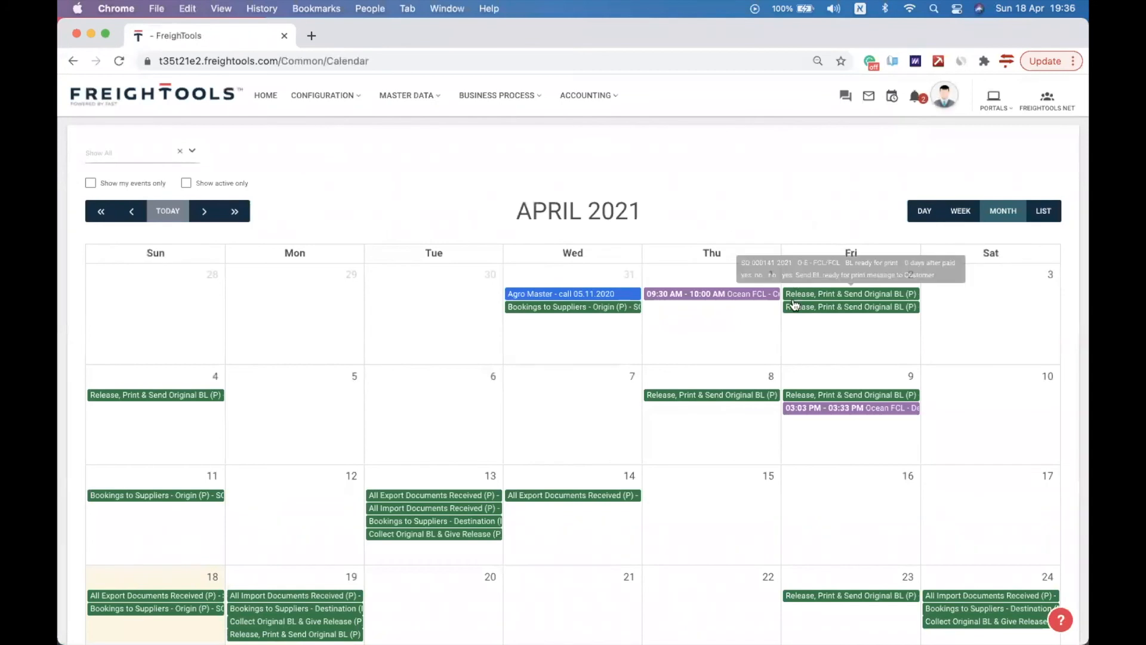
{"action": "left_click", "coordinate": [955, 215]}
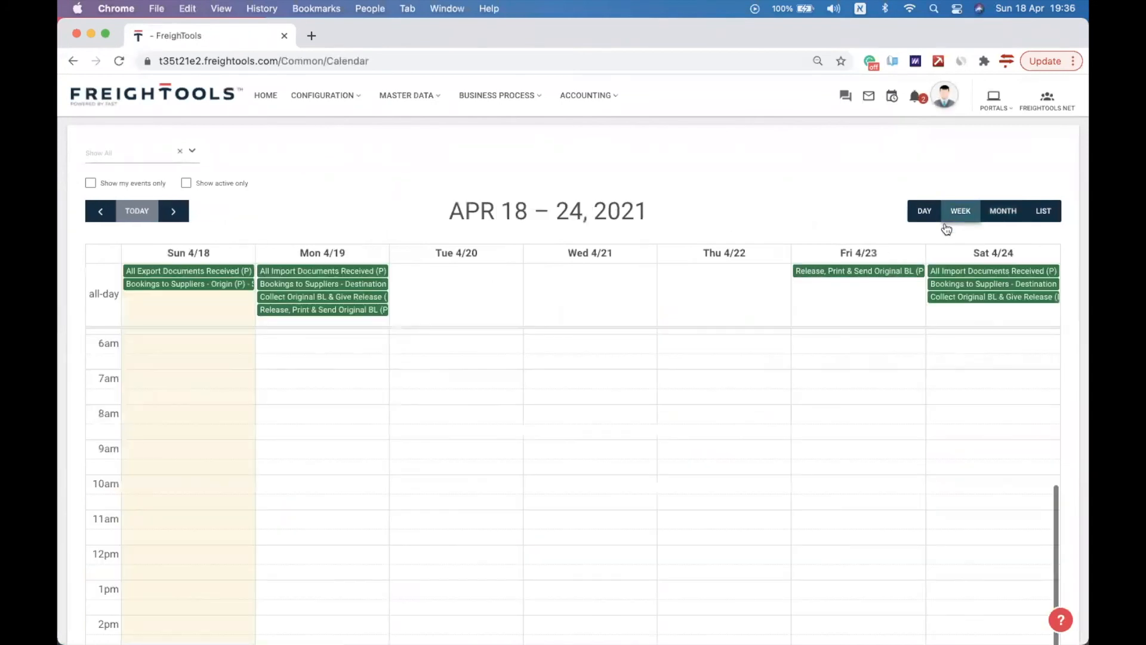
{"action": "scroll", "coordinate": [806, 325], "scroll_direction": "down", "scroll_amount": 2}
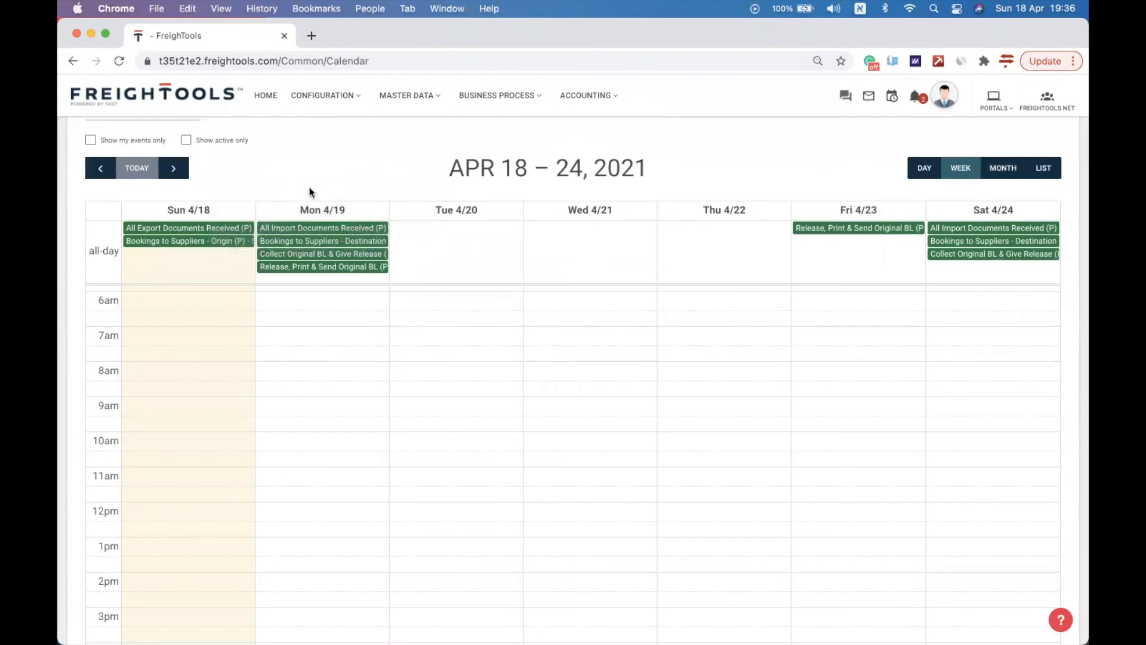
{"action": "left_click", "coordinate": [100, 169]}
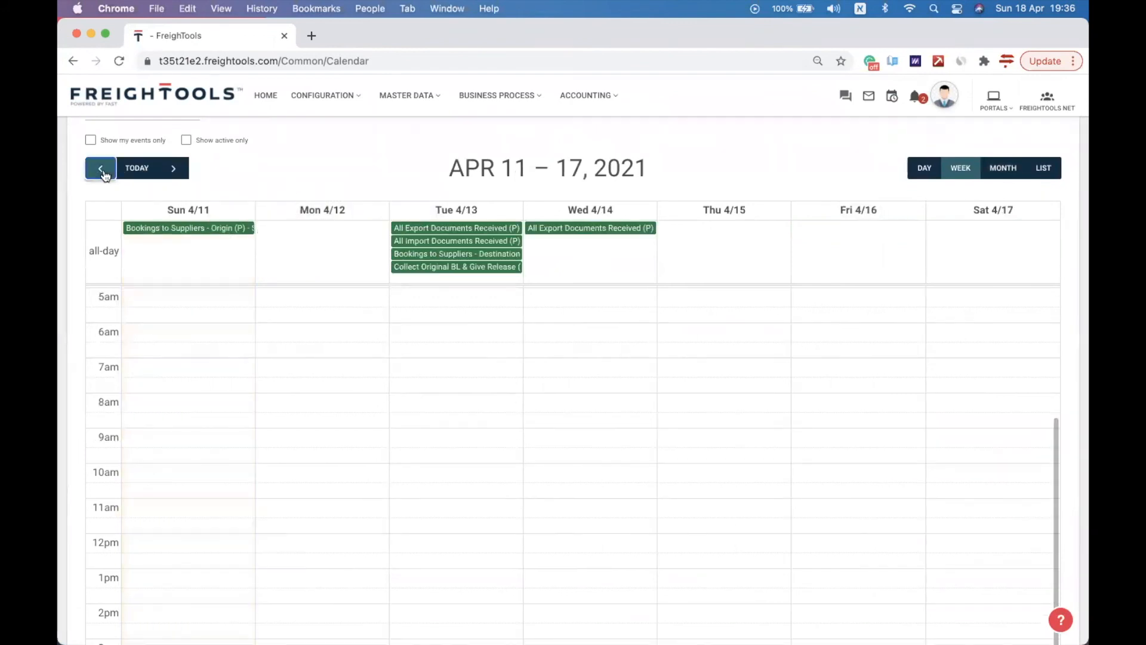
{"action": "left_click", "coordinate": [102, 170]}
{"action": "left_click", "coordinate": [102, 171]}
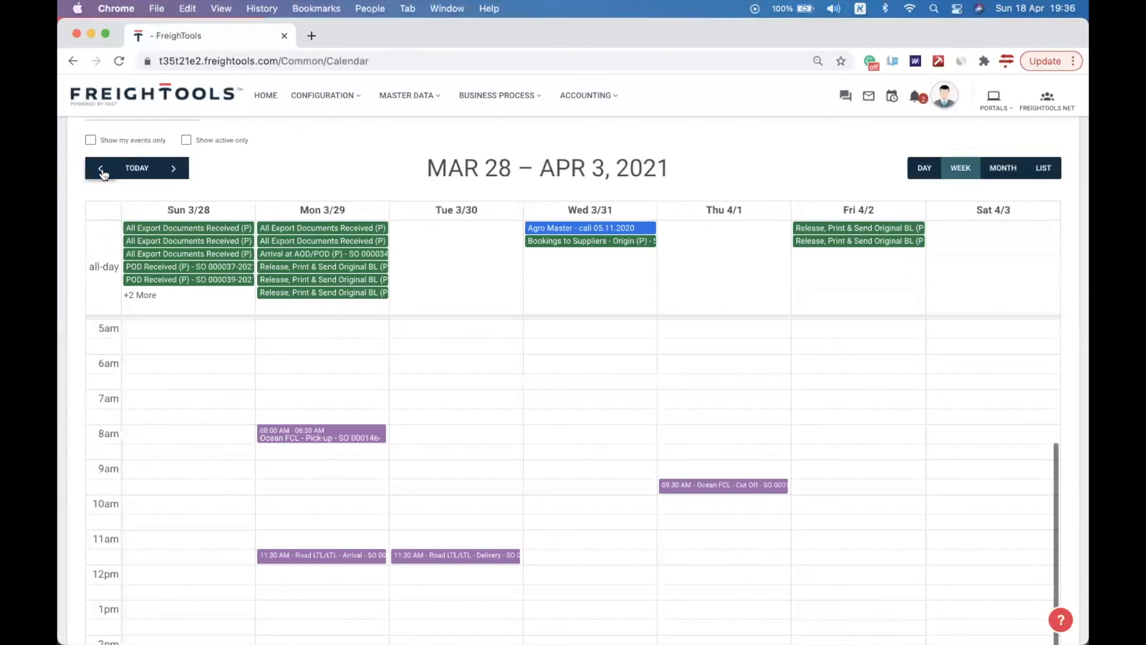
{"action": "left_click", "coordinate": [102, 171]}
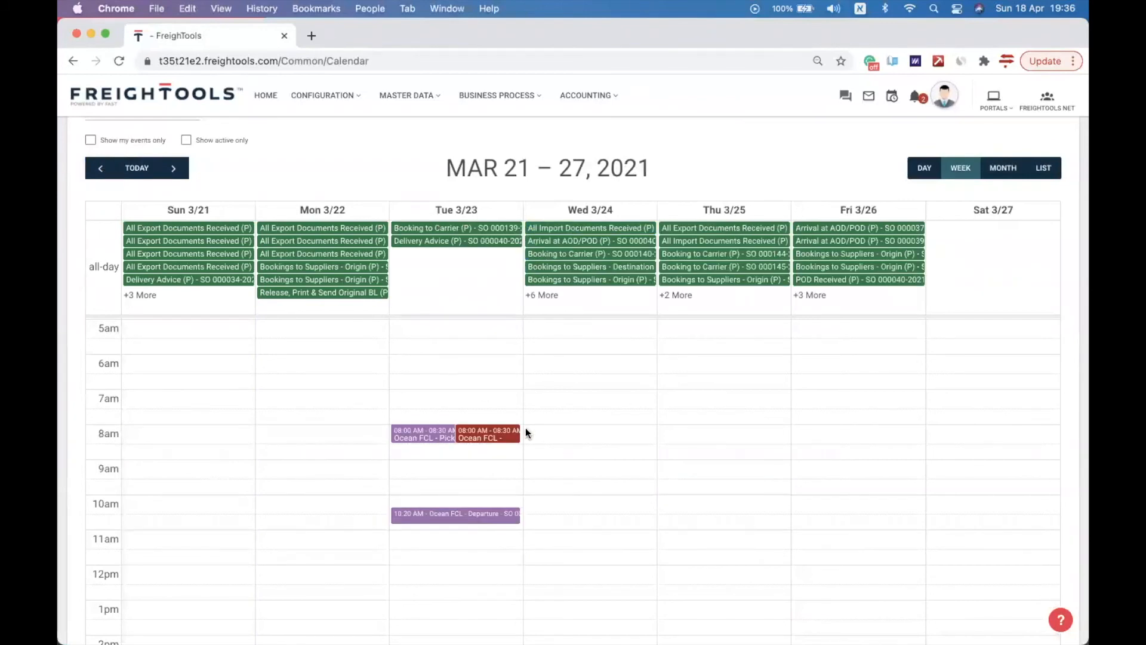
- Examine that week's process steps and transport events, including the full list of entries for March 24
{"action": "mouse_move", "coordinate": [594, 233]}
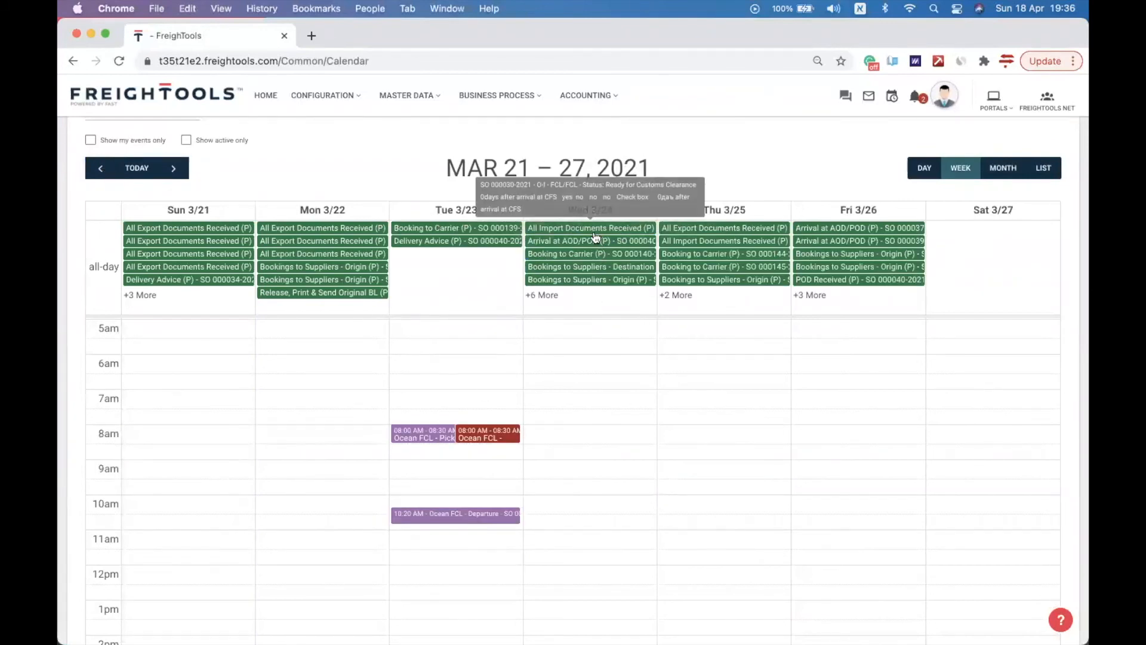
{"action": "left_click", "coordinate": [552, 297]}
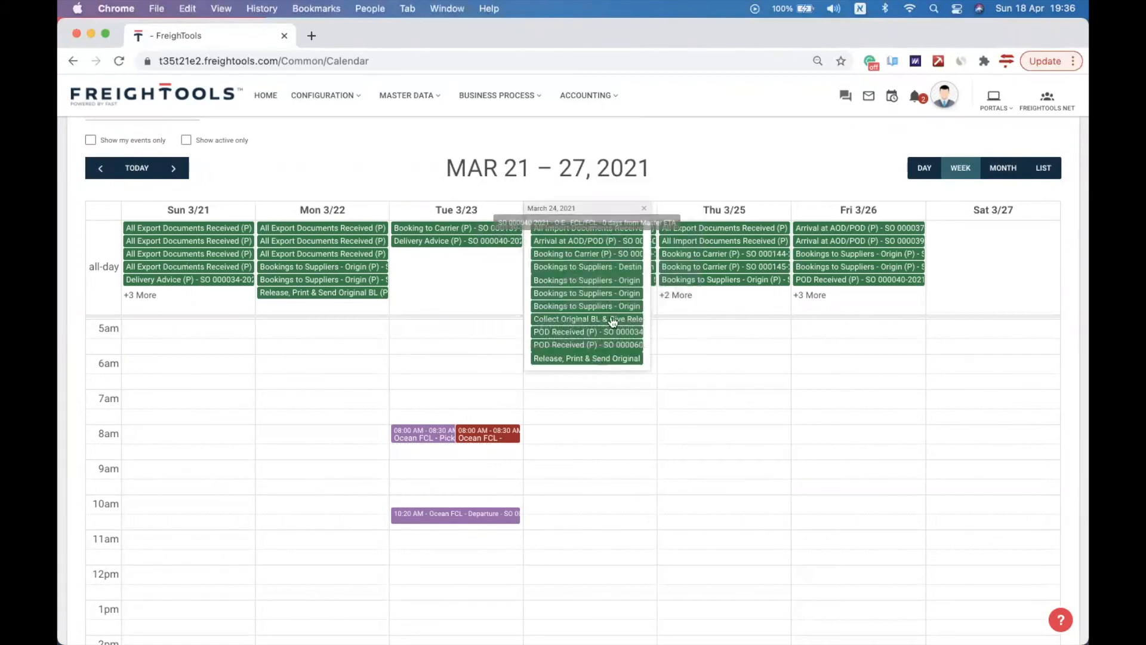
{"action": "left_click", "coordinate": [593, 444]}
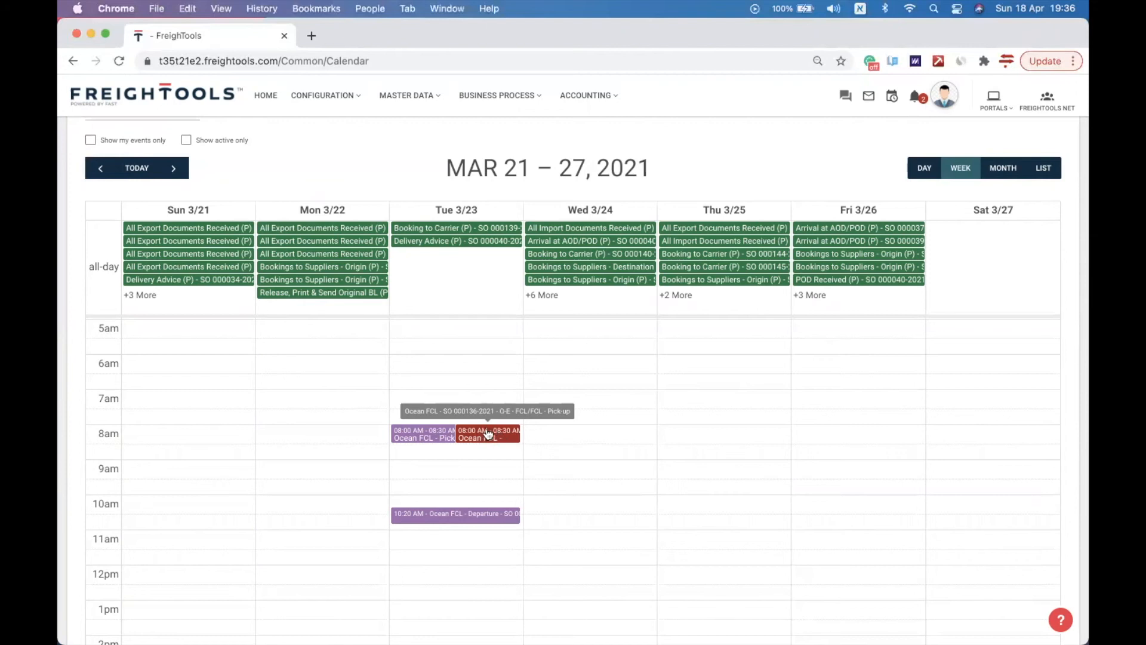
{"action": "scroll", "coordinate": [488, 433], "scroll_direction": "down", "scroll_amount": 5}
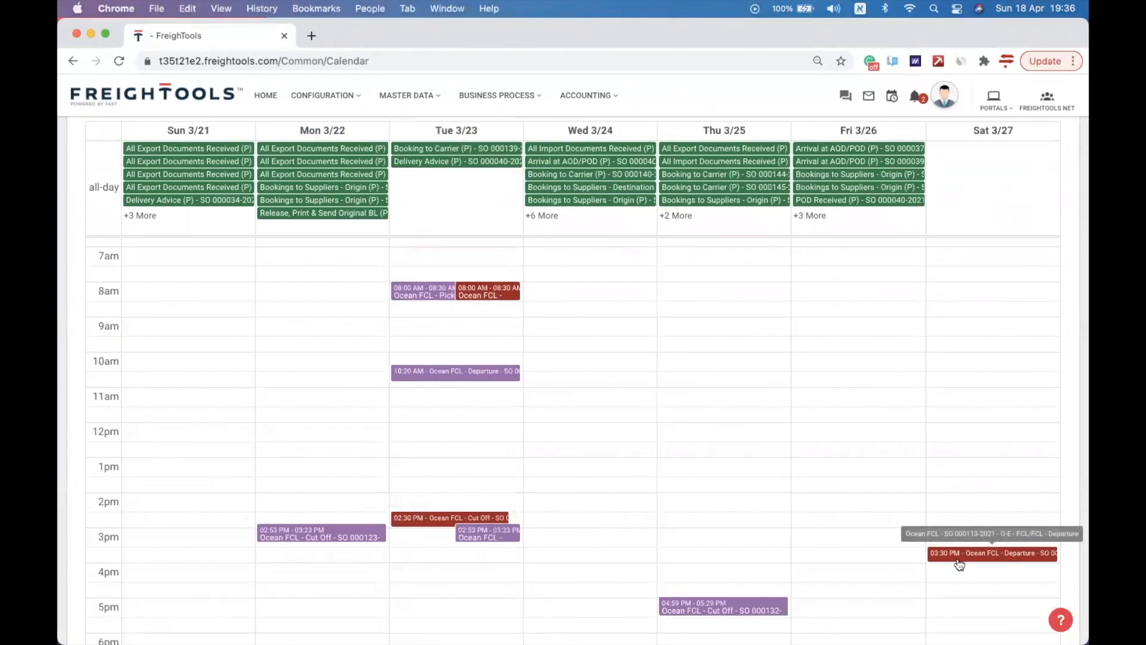
{"action": "scroll", "coordinate": [643, 453], "scroll_direction": "up", "scroll_amount": 10}
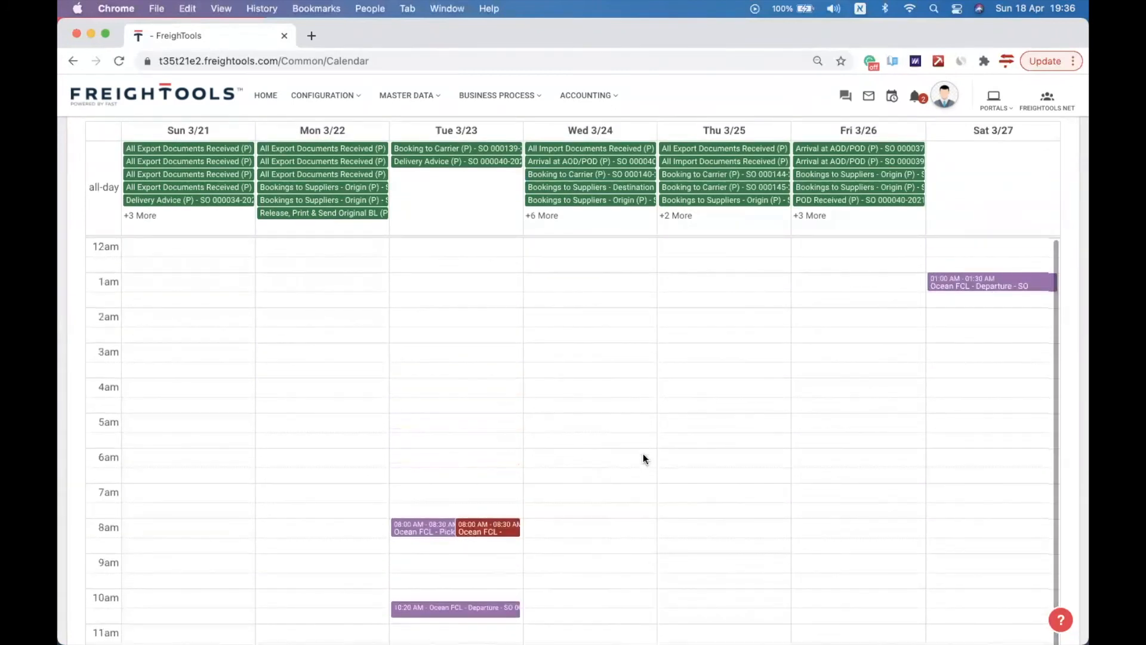
- Move the calendar forward to the week of April 18 – 24, 2021
{"action": "left_click", "coordinate": [173, 211]}
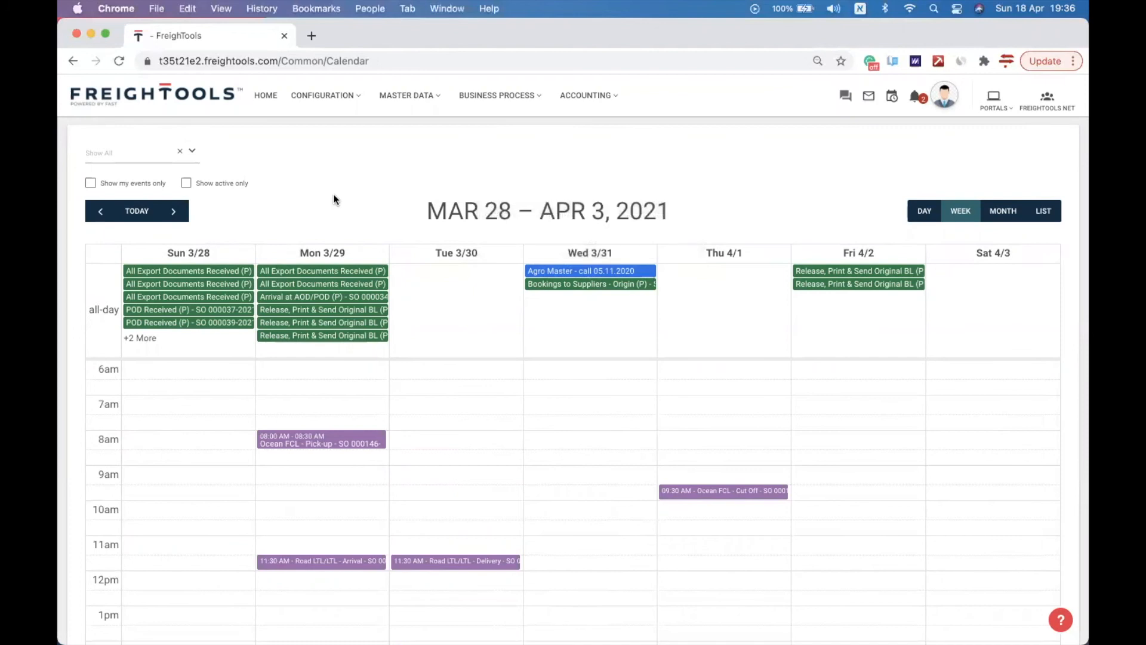
{"action": "left_click", "coordinate": [174, 212]}
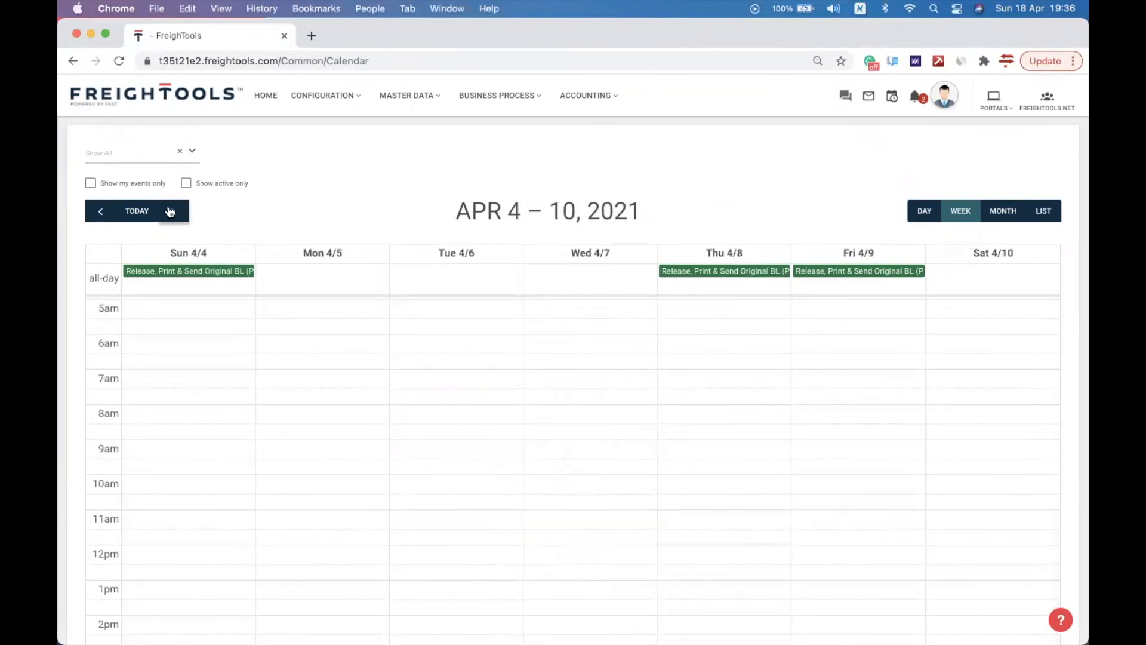
{"action": "left_click", "coordinate": [171, 211]}
{"action": "left_click", "coordinate": [172, 211]}
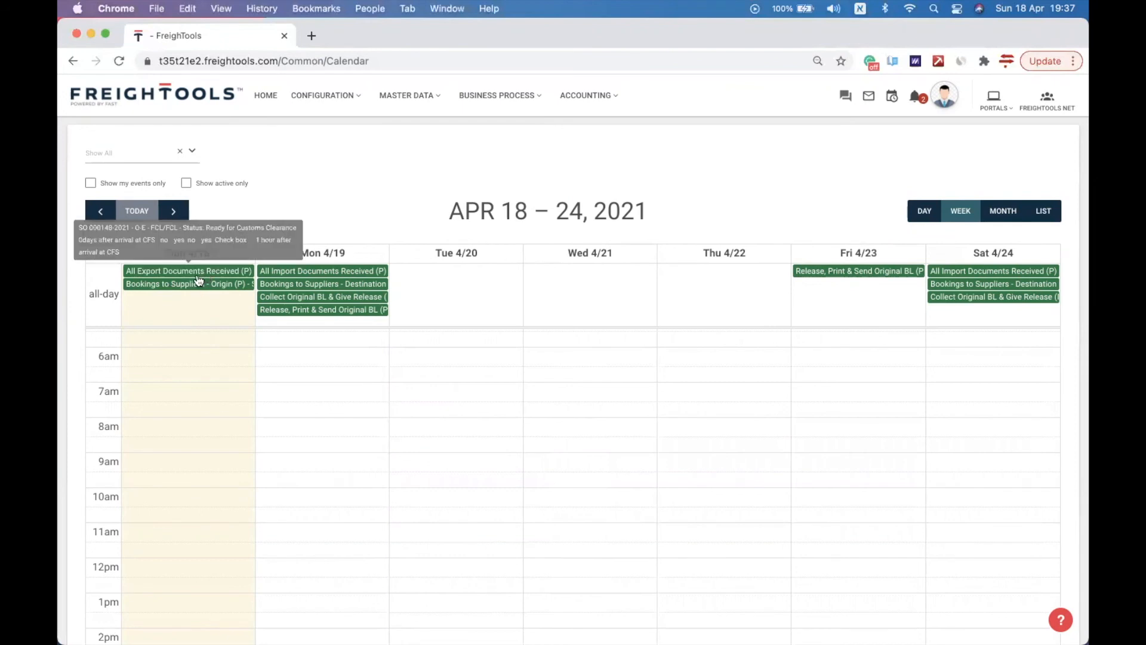
- Open the shipping order from the April 18 Bookings to Suppliers - Origin event, check its process steps, and close it
{"action": "mouse_move", "coordinate": [199, 276]}
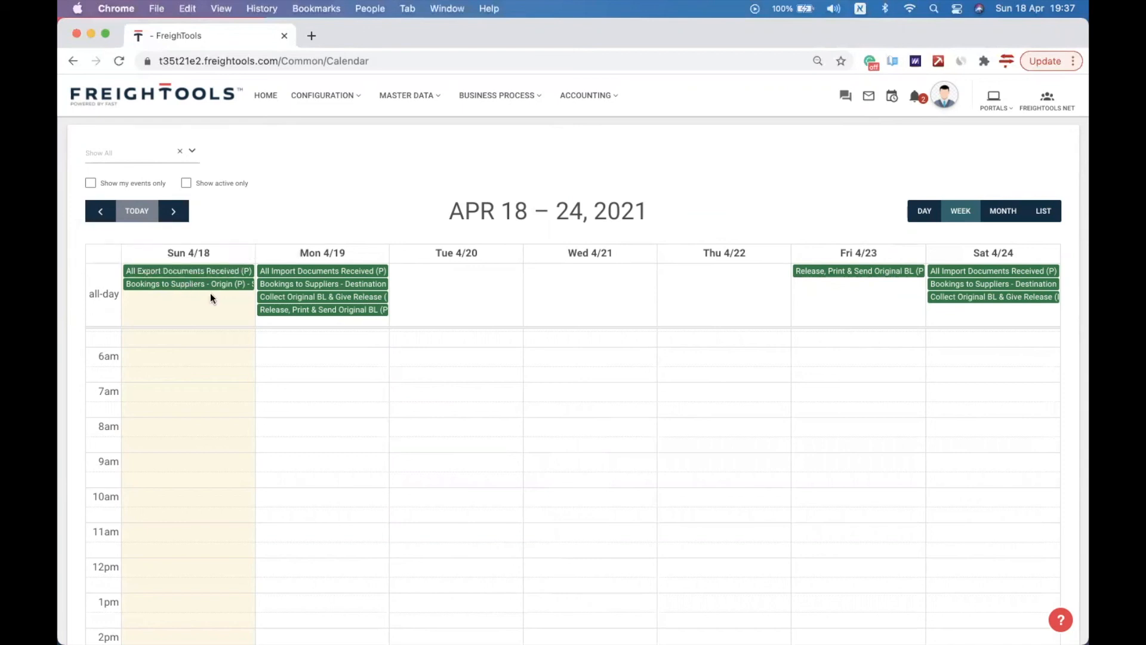
{"action": "left_click", "coordinate": [210, 293]}
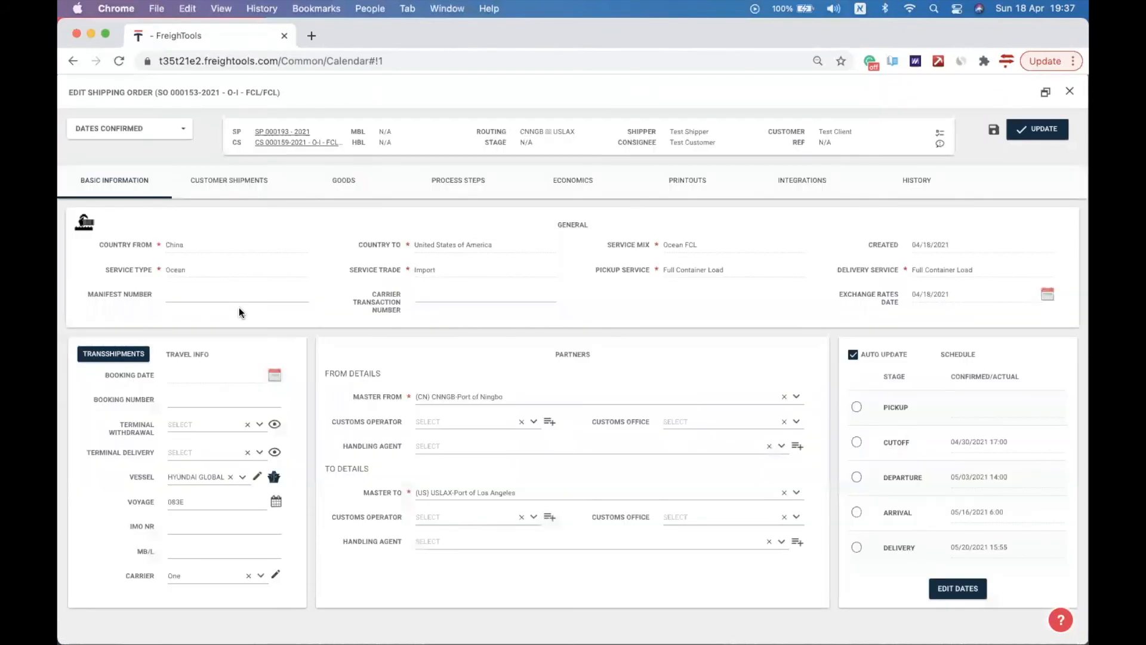
{"action": "left_click", "coordinate": [487, 184]}
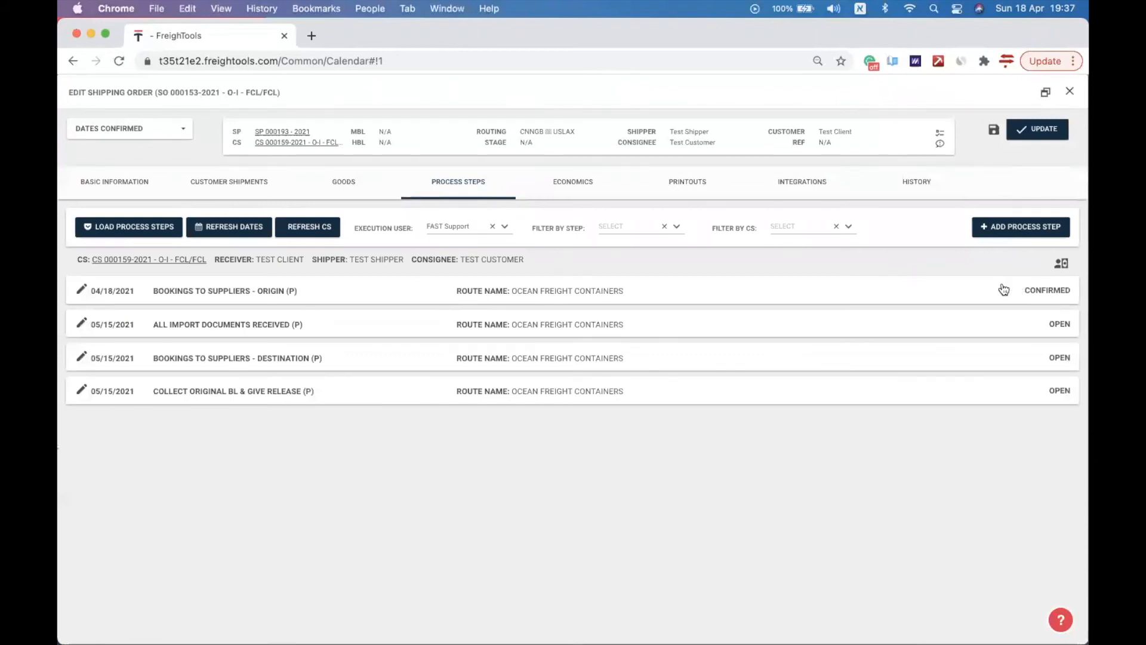
{"action": "left_click", "coordinate": [1070, 91]}
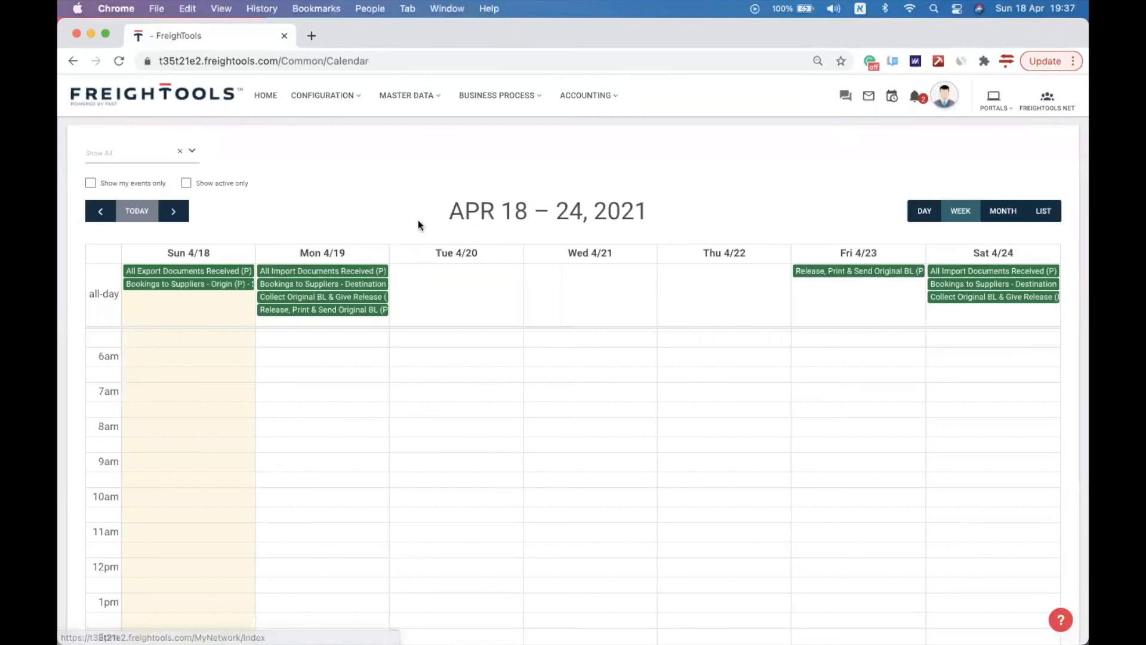
- Filter the calendar to active events only, check April 18, and remove the filter
{"action": "left_click", "coordinate": [186, 183]}
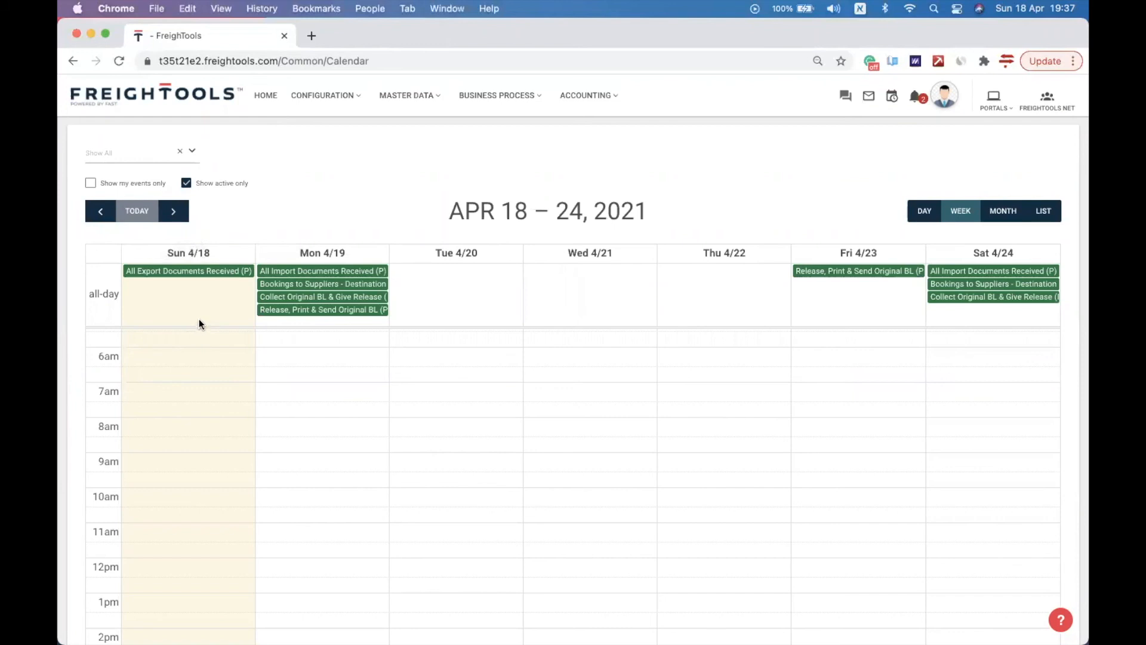
{"action": "left_click", "coordinate": [186, 183]}
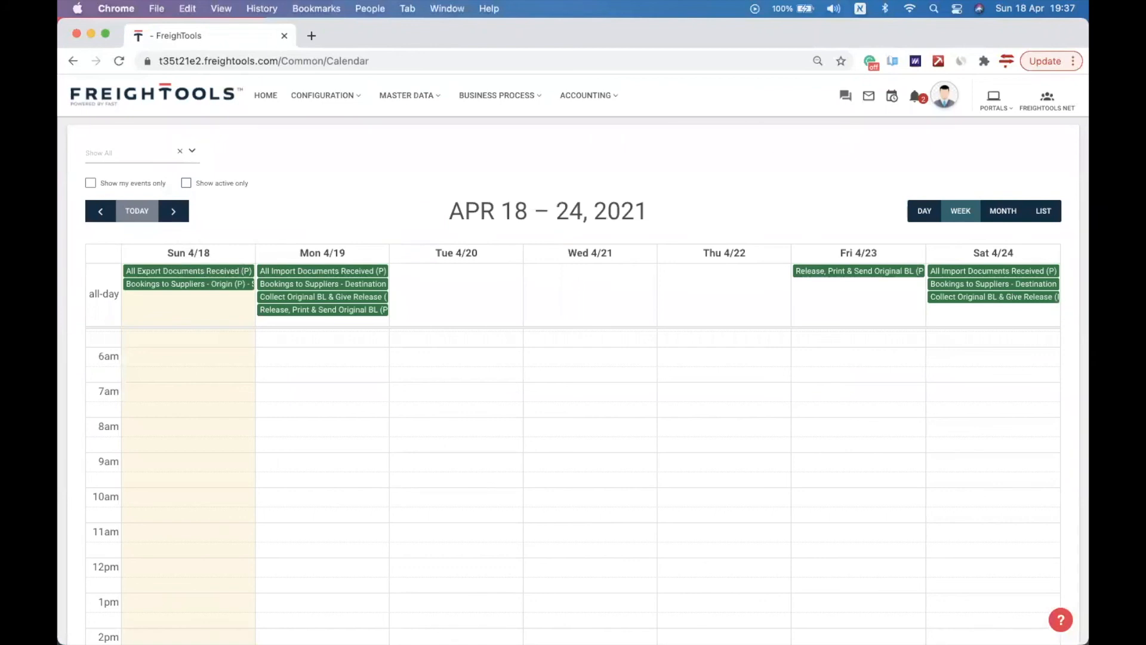
- Reopen the Ningbo to Los Angeles shipping order from the calendar and select Cutoff as its schedule stage
{"action": "left_click", "coordinate": [387, 410]}
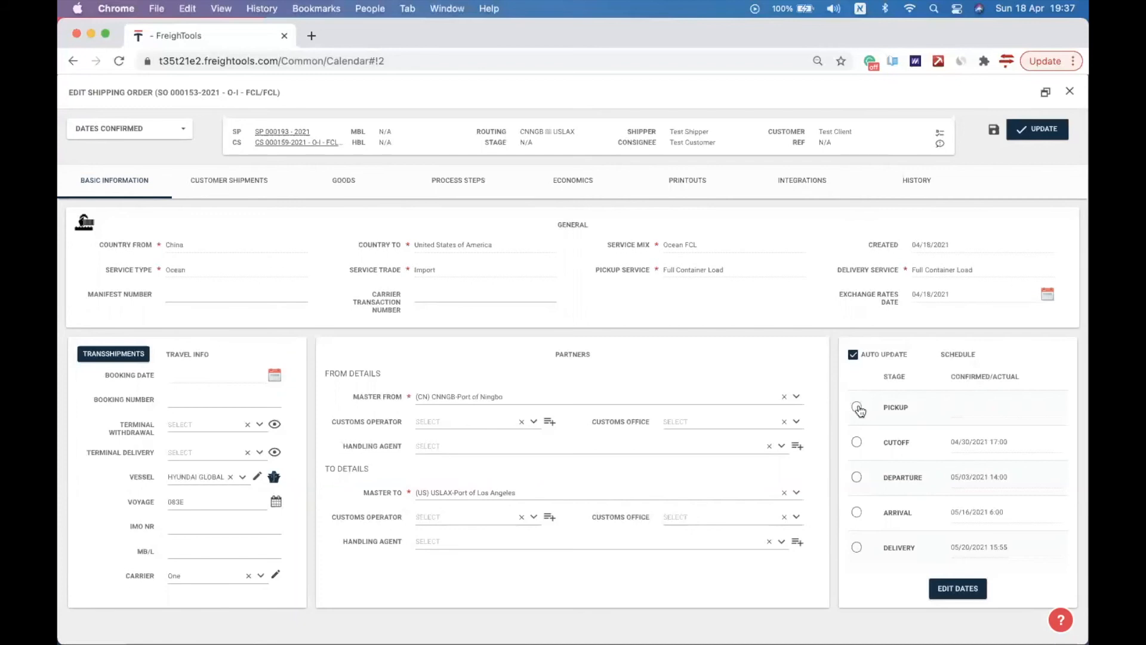
{"action": "left_click", "coordinate": [858, 442]}
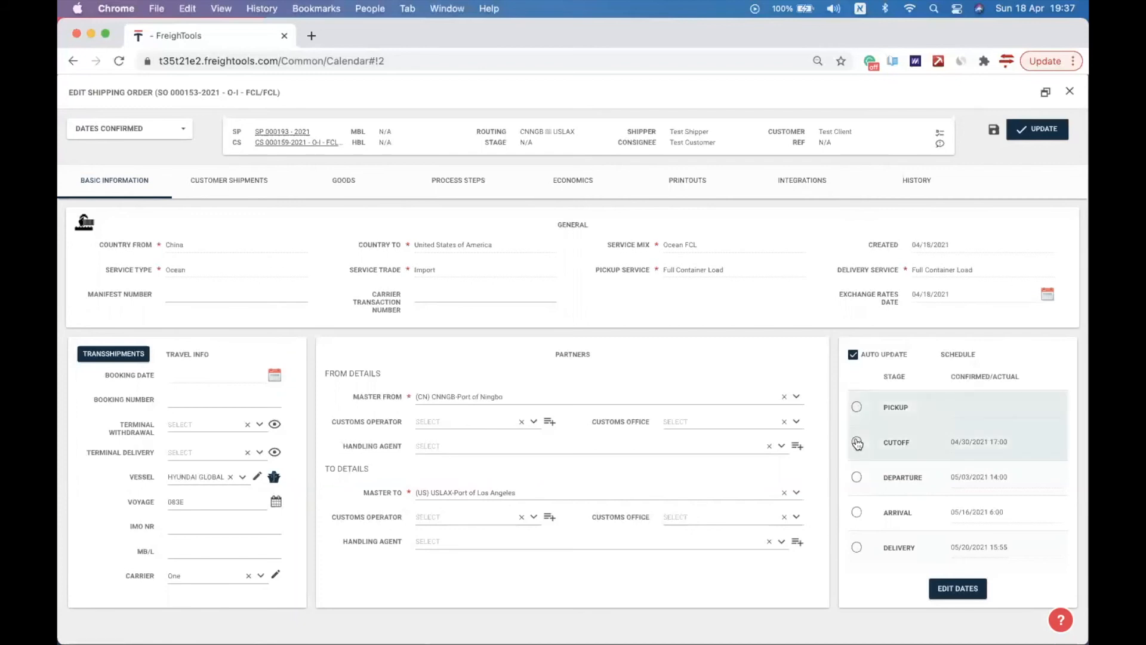
{"action": "left_click", "coordinate": [857, 477]}
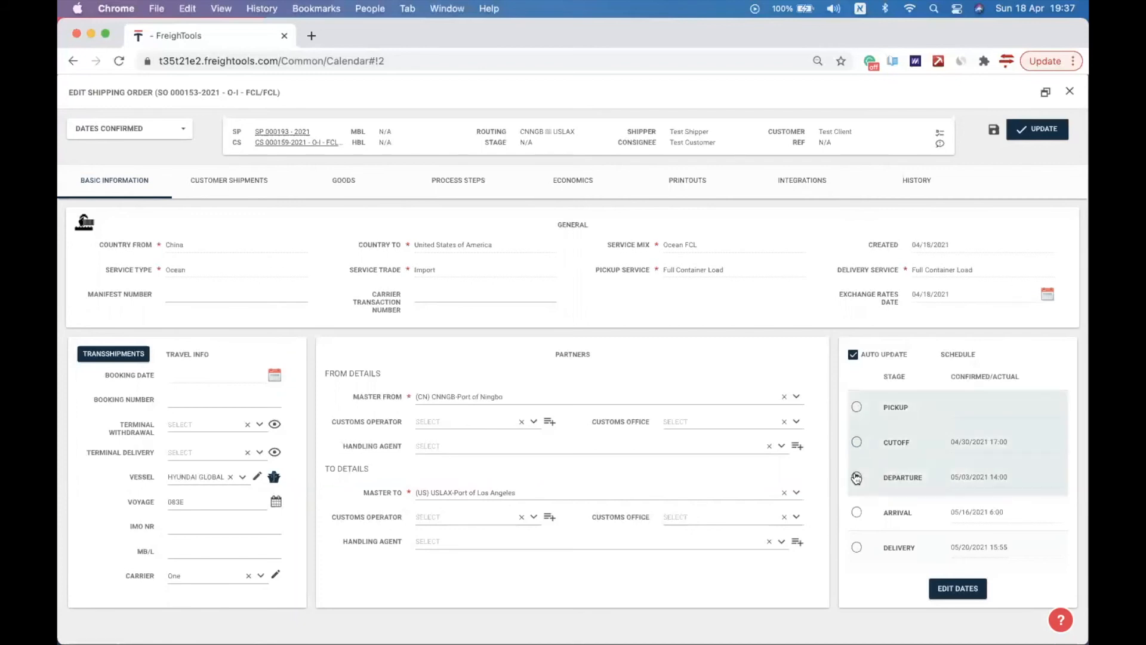
{"action": "left_click", "coordinate": [858, 445]}
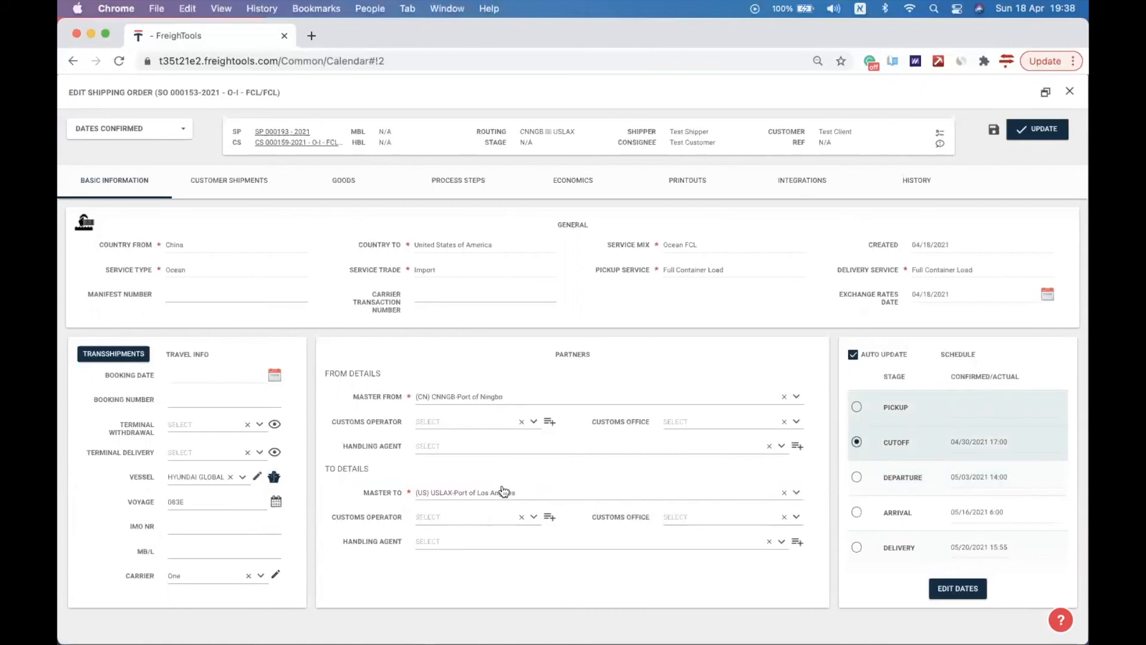
- Review the shipping order's linked customer shipments and its goods details
{"action": "left_click", "coordinate": [257, 184]}
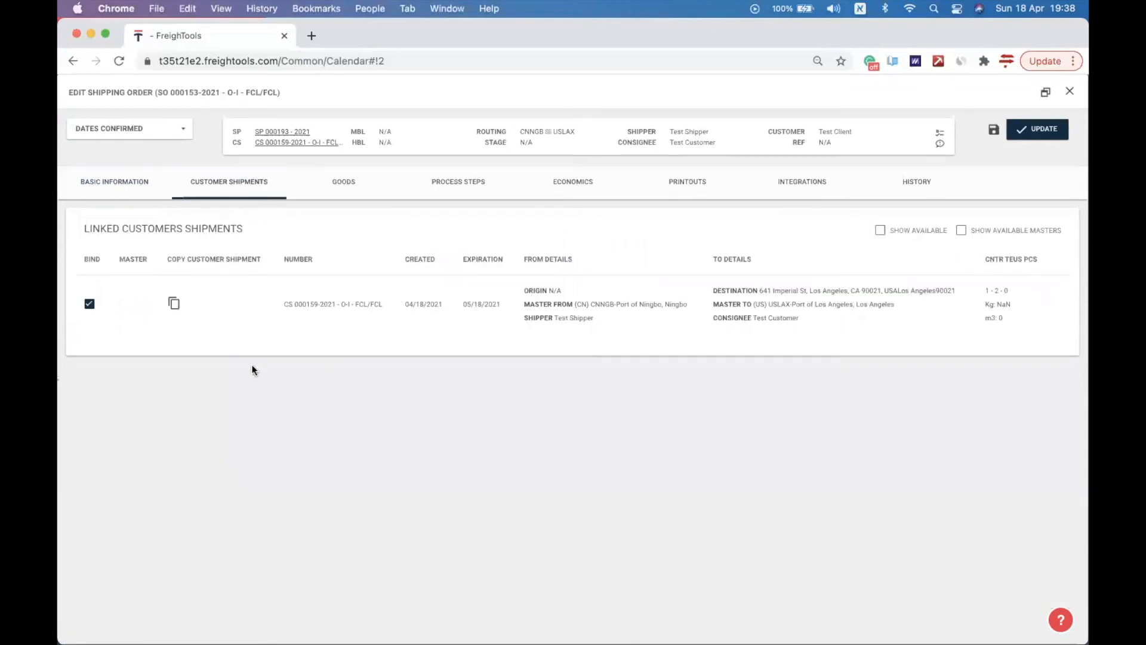
{"action": "left_click", "coordinate": [357, 189]}
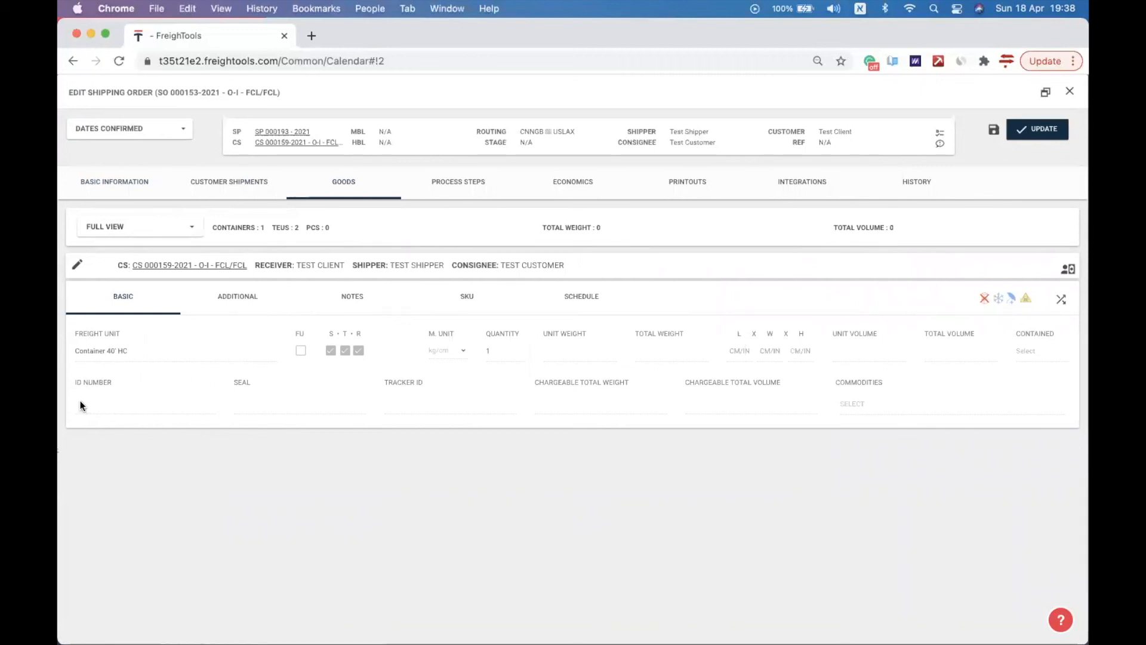
- Set the shipping order's schedule stage to Departure, then save and update the order despite the missing actual date
{"action": "left_click", "coordinate": [135, 197]}
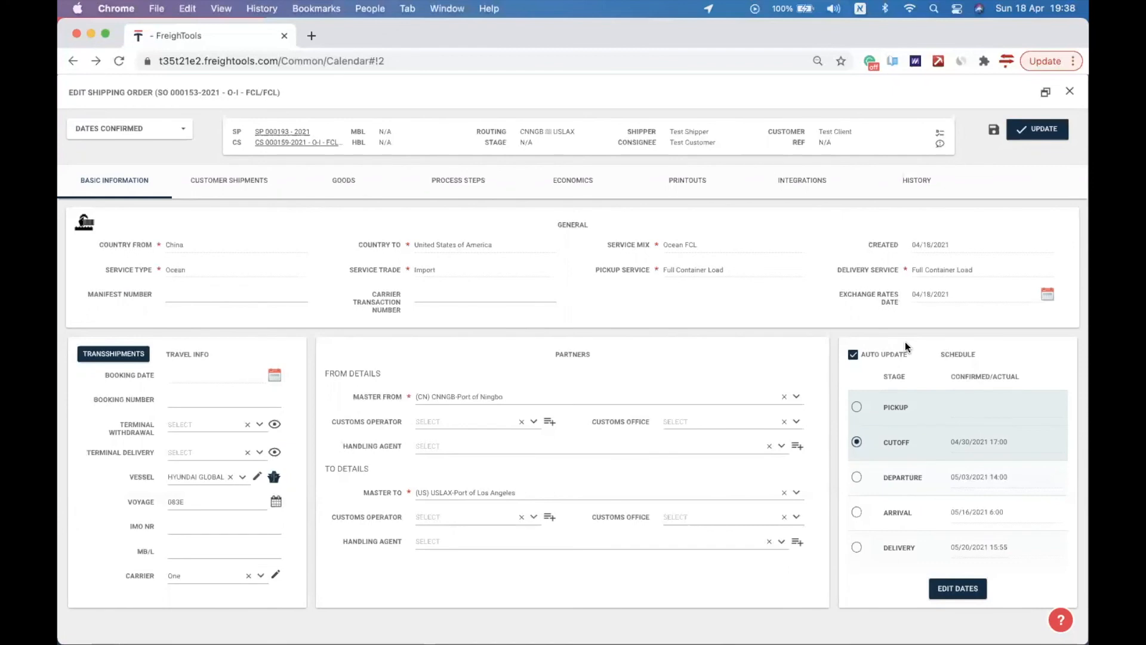
{"action": "left_click", "coordinate": [857, 477]}
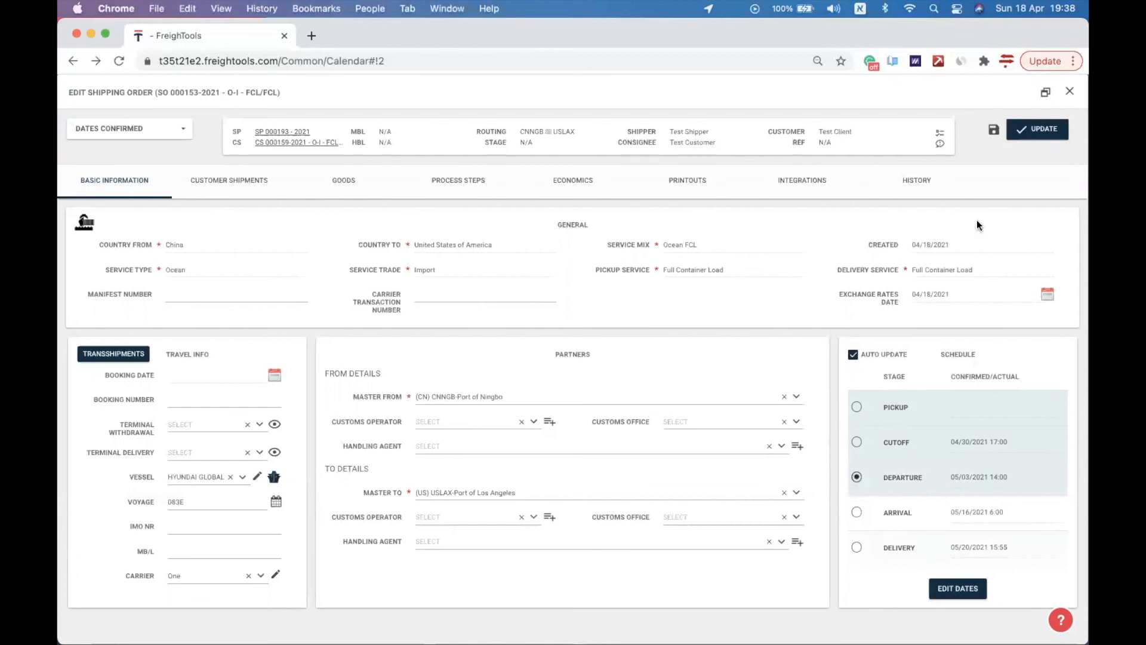
{"action": "left_click", "coordinate": [994, 127]}
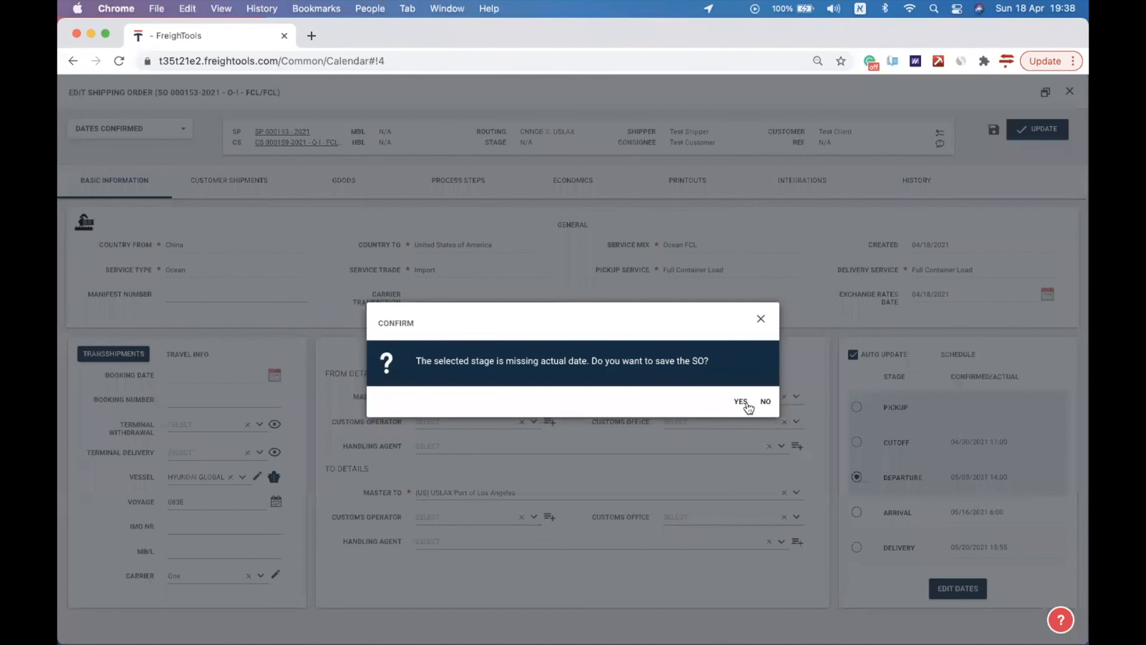
{"action": "left_click", "coordinate": [746, 406]}
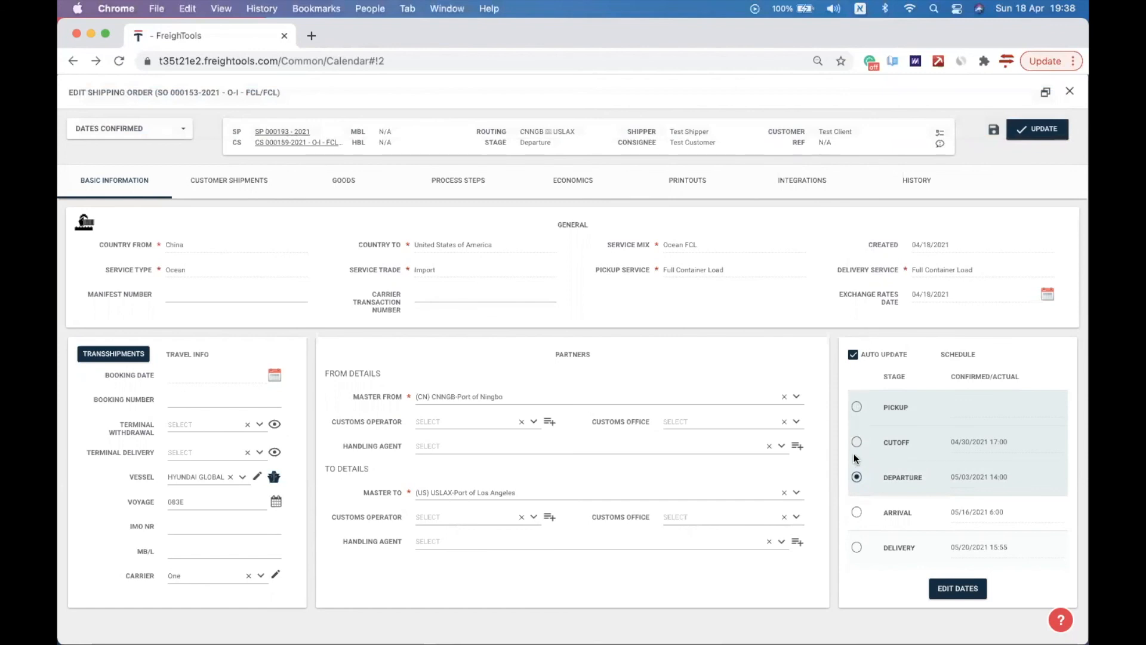
{"action": "left_click", "coordinate": [1031, 136]}
{"action": "left_click", "coordinate": [741, 402]}
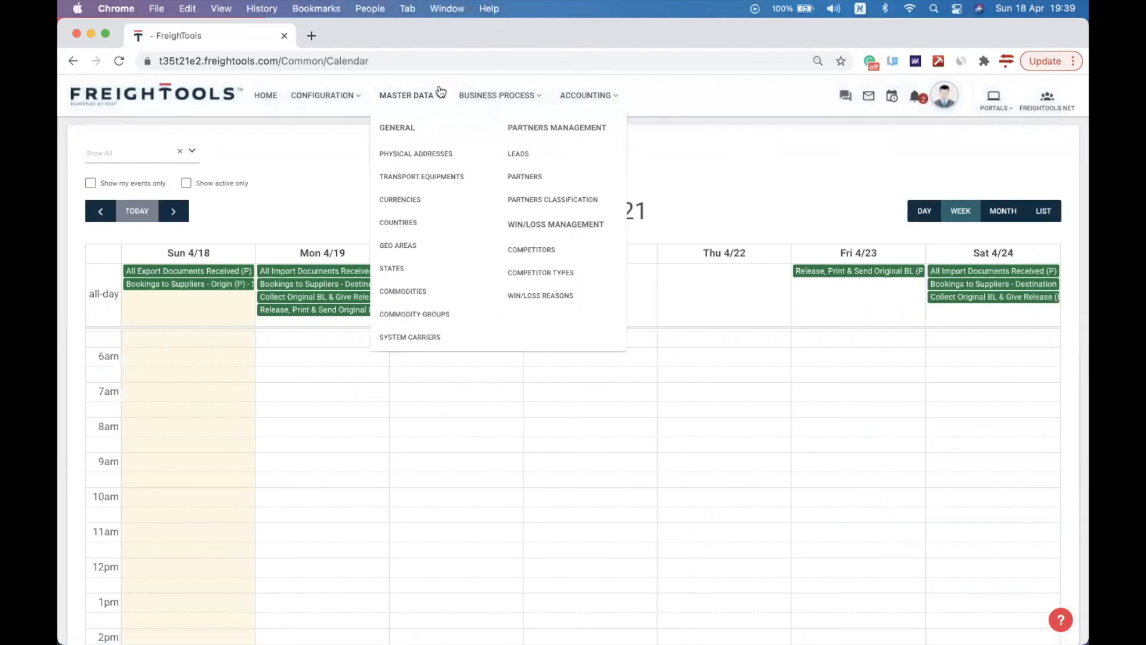
- Open the customer shipments list and check its column selection for the Tracking Url column without changing it
{"action": "mouse_move", "coordinate": [487, 97]}
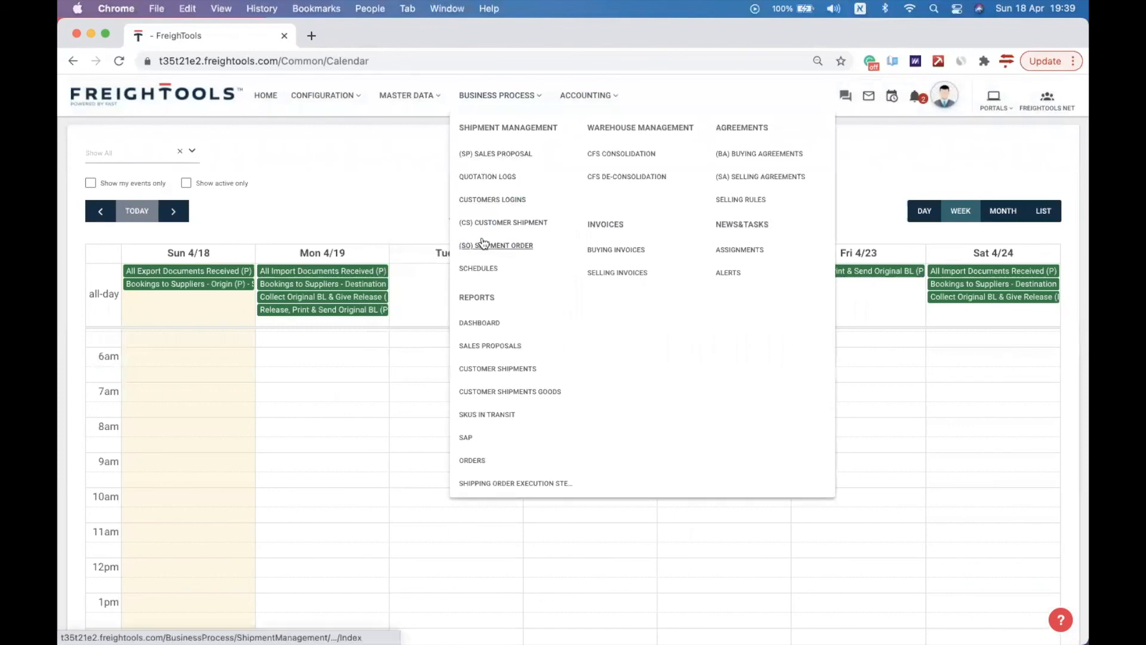
{"action": "left_click", "coordinate": [501, 221]}
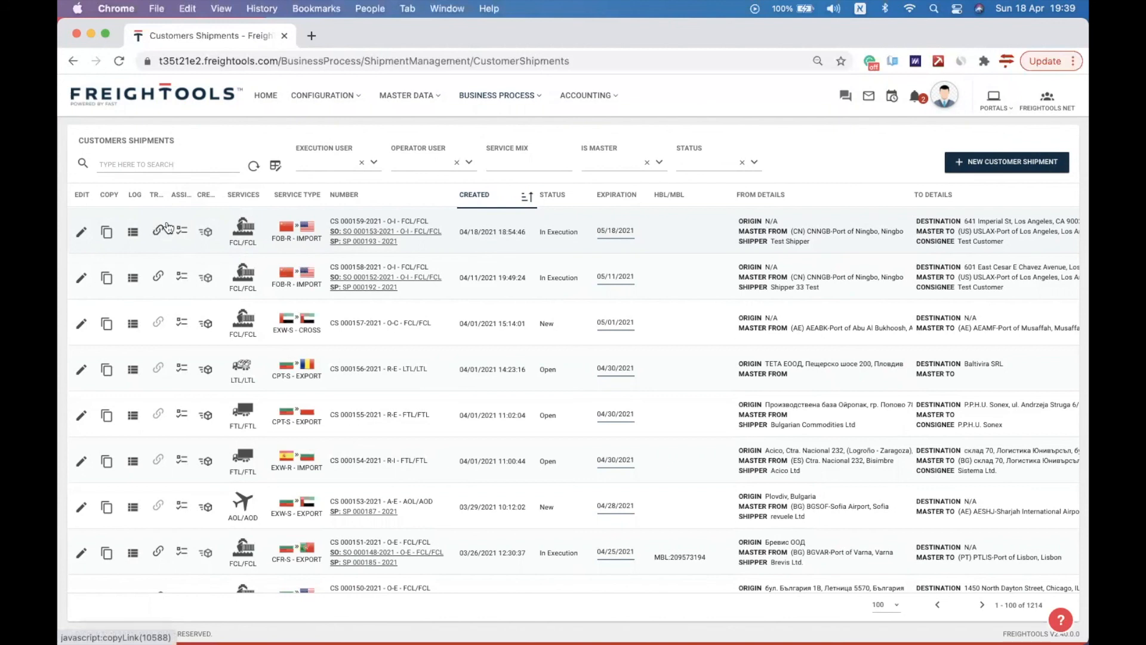
{"action": "left_click", "coordinate": [277, 166]}
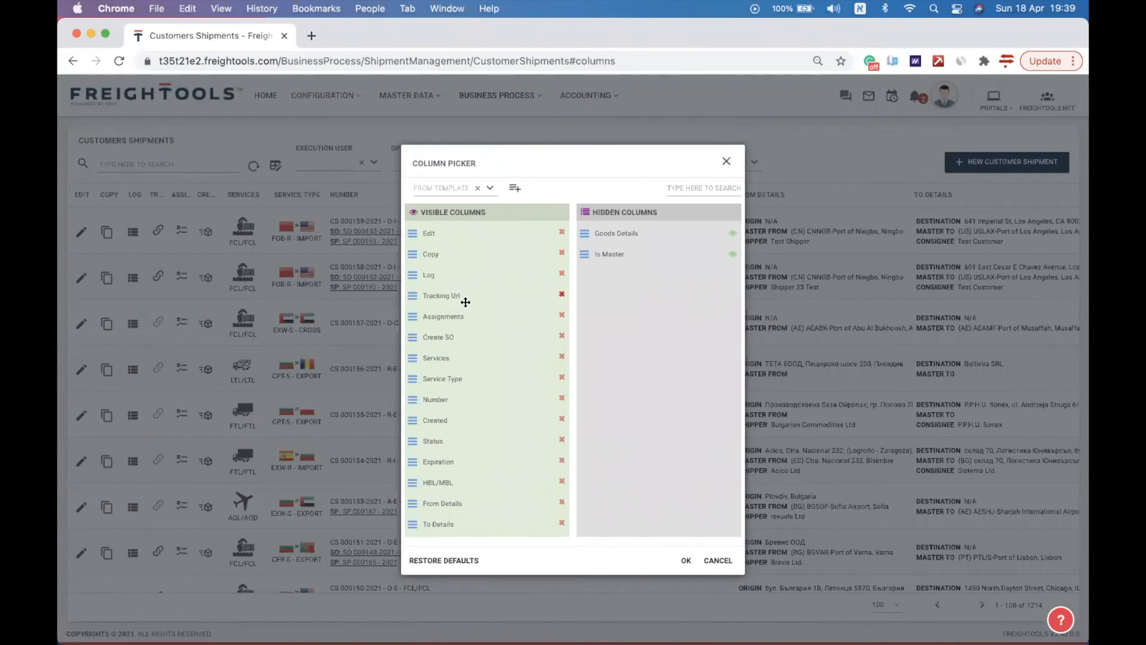
{"action": "left_click", "coordinate": [727, 161]}
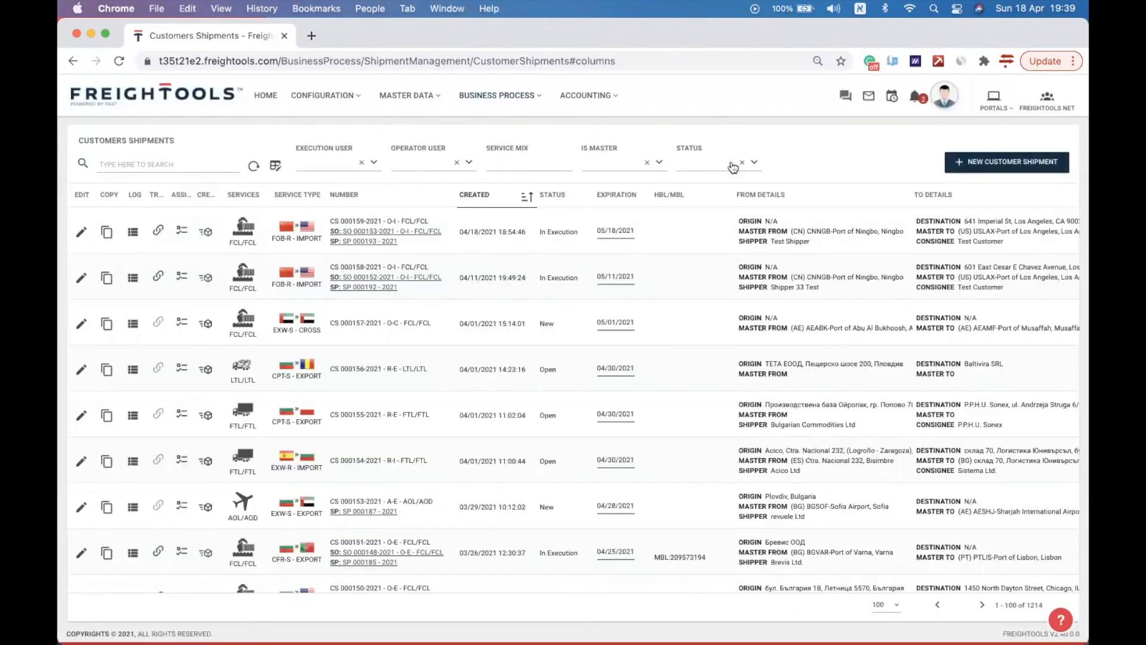
- Copy the newest customer shipment's tracking URL, view its public tracking page in a new browser tab, and close that tab
{"action": "left_click", "coordinate": [157, 231]}
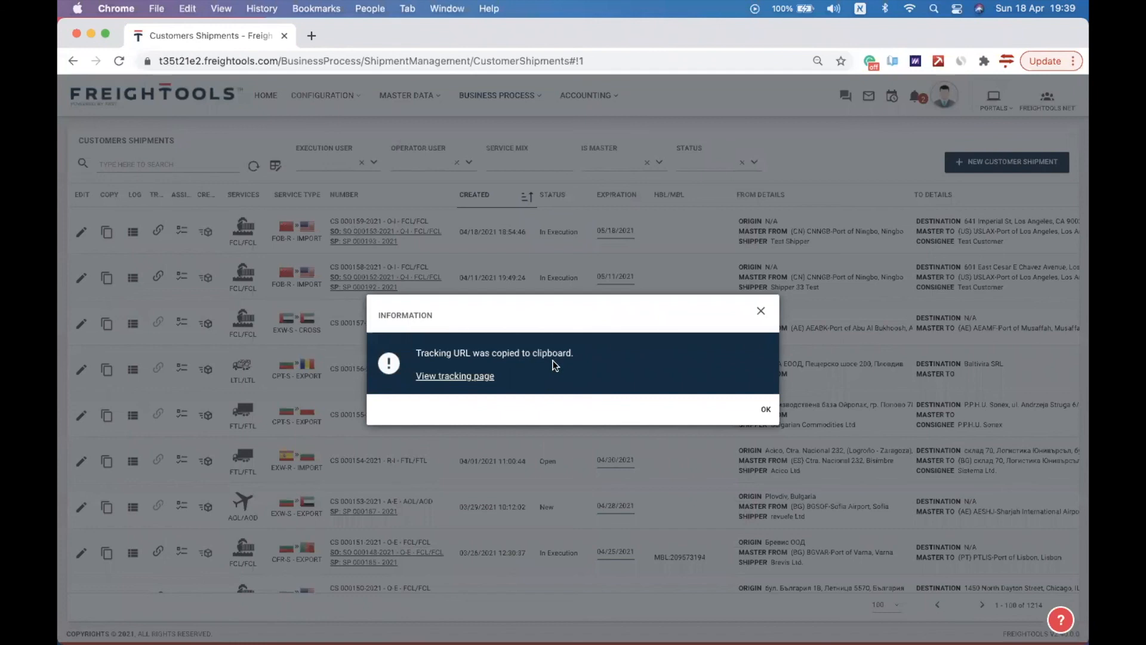
{"action": "left_click", "coordinate": [763, 411]}
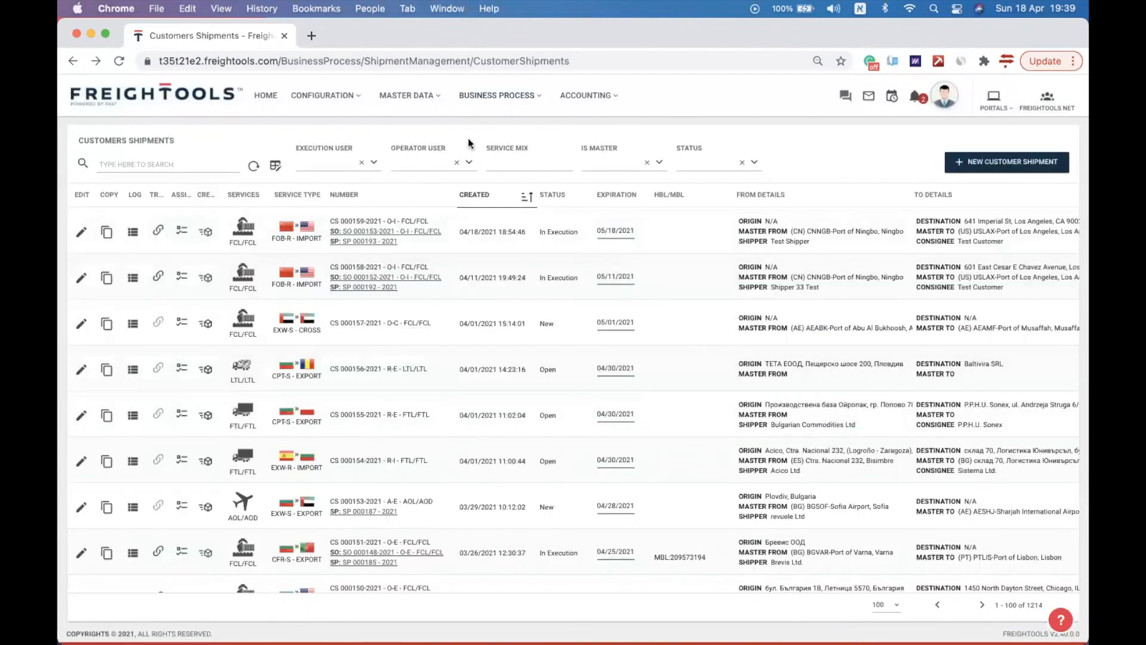
{"action": "left_click", "coordinate": [311, 35]}
{"action": "key", "text": "super+v"}
{"action": "key", "text": "Return"}
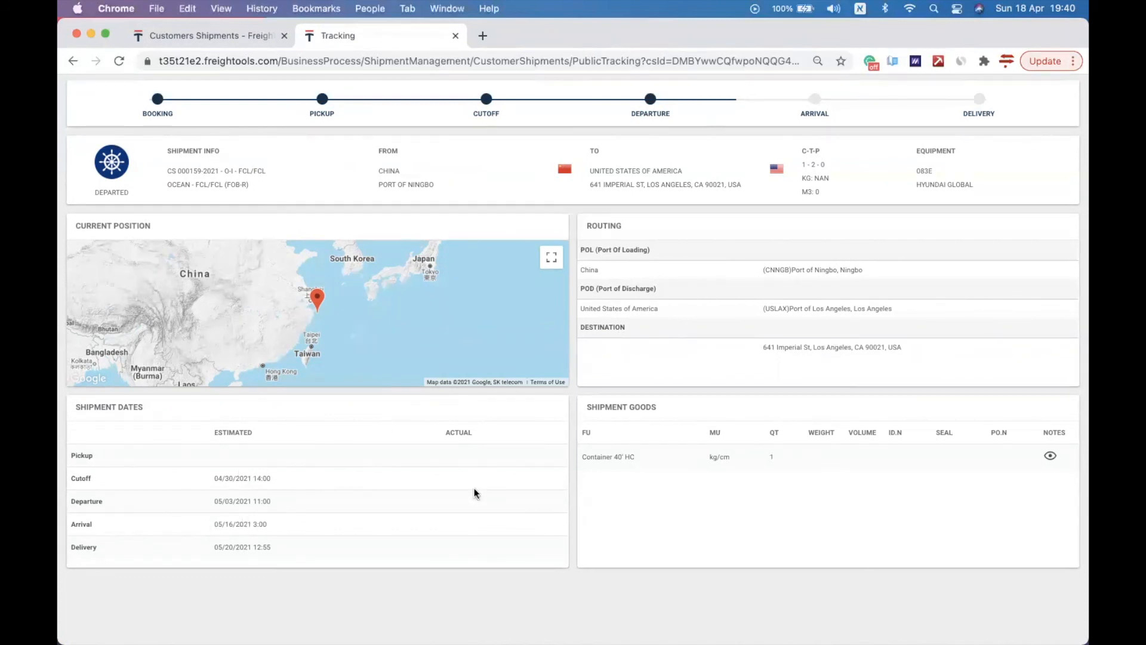
{"action": "left_click", "coordinate": [456, 36]}
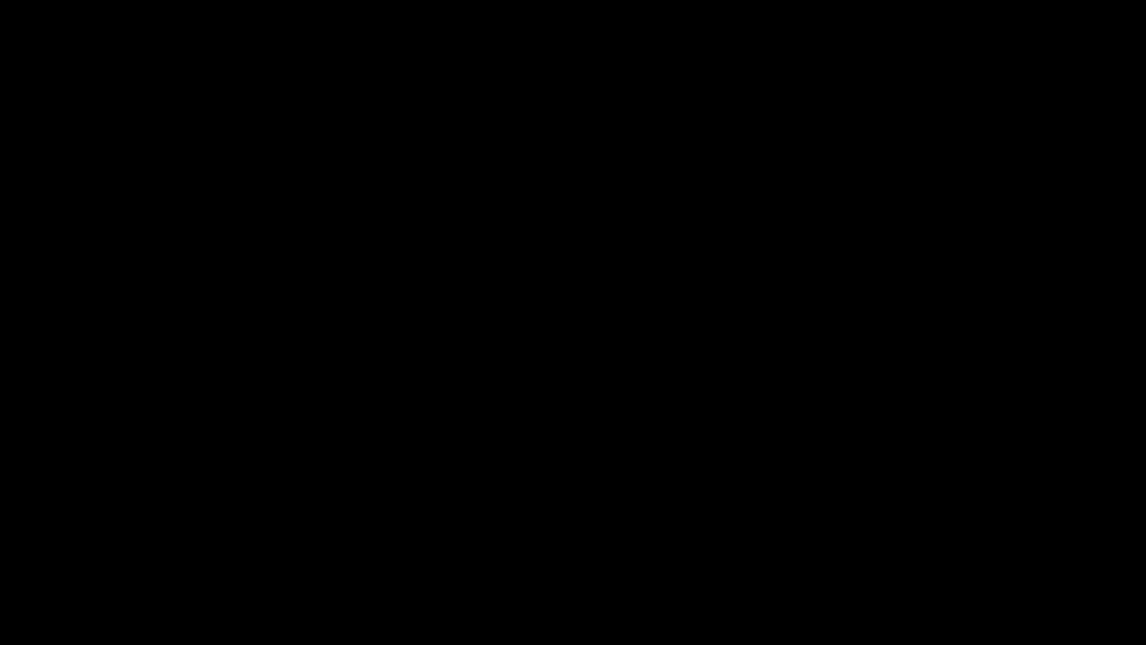